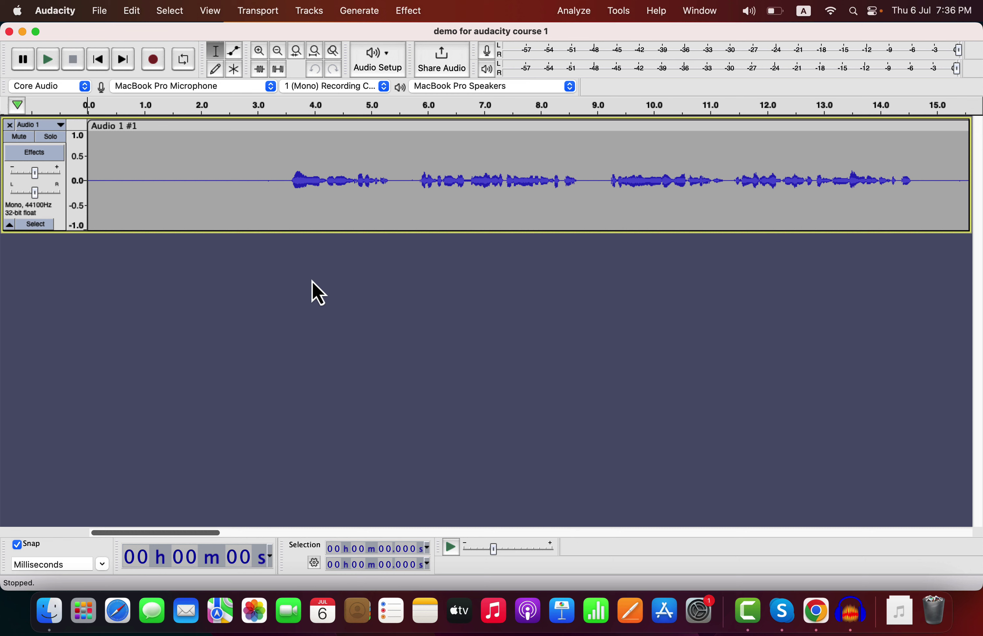
# In the Macro Manager, create a new macro named 'efficient macro YouTube'
pyautogui.click(631, 18)
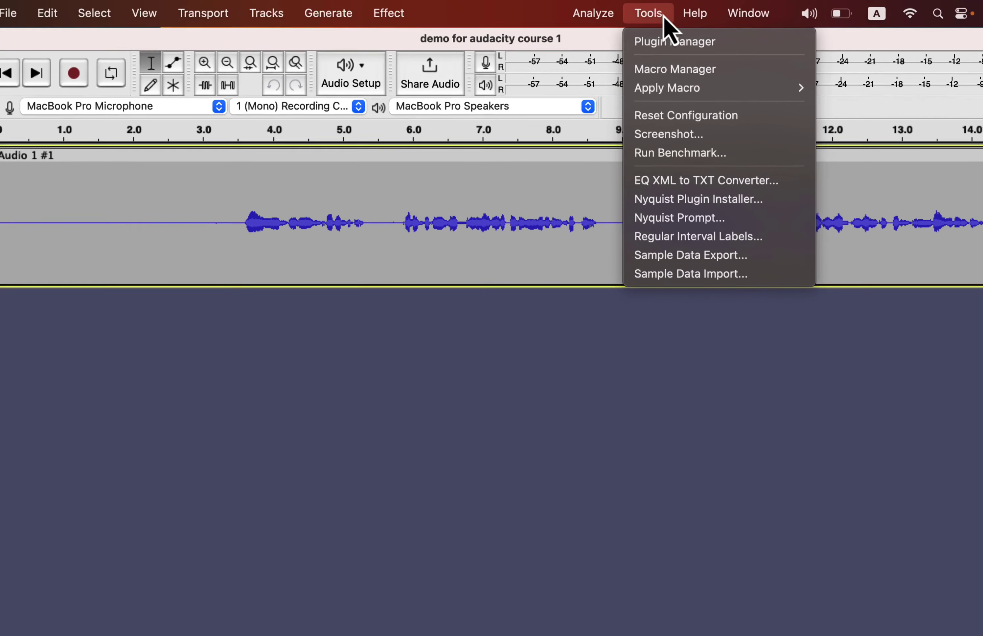
pyautogui.click(702, 74)
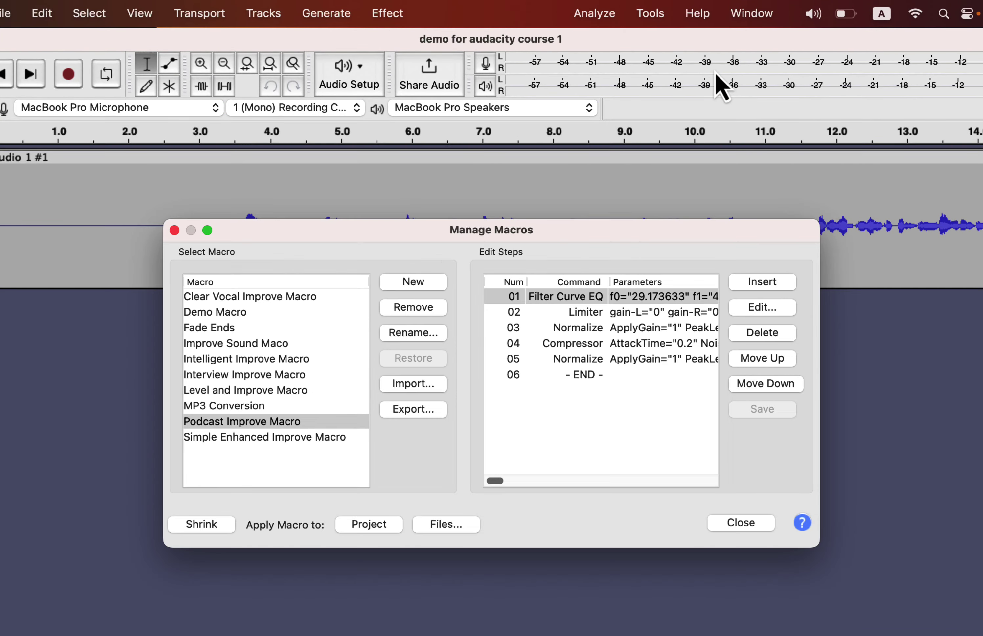
pyautogui.click(414, 284)
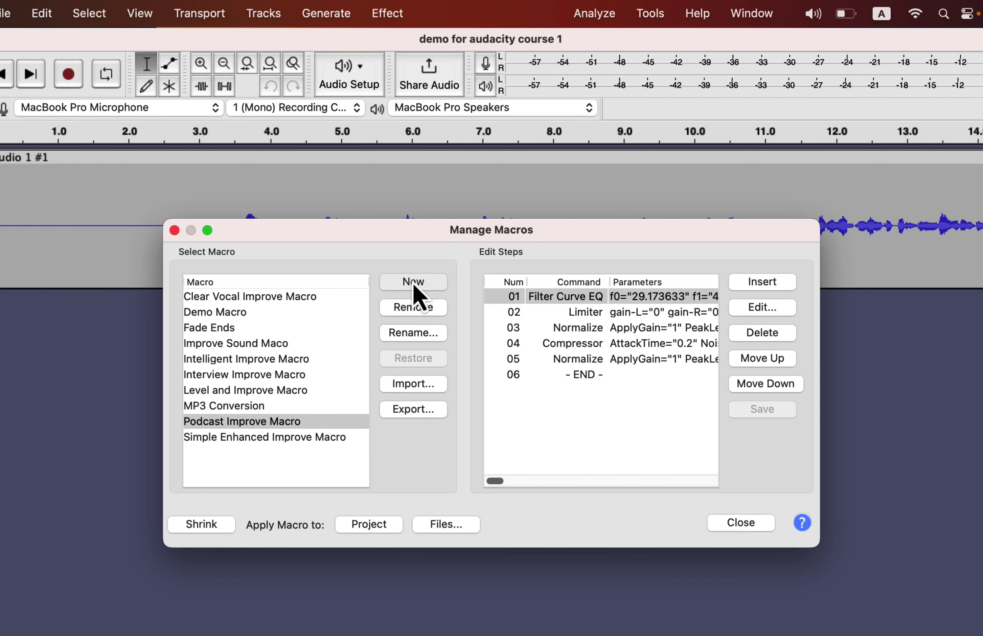
pyautogui.write('effici')
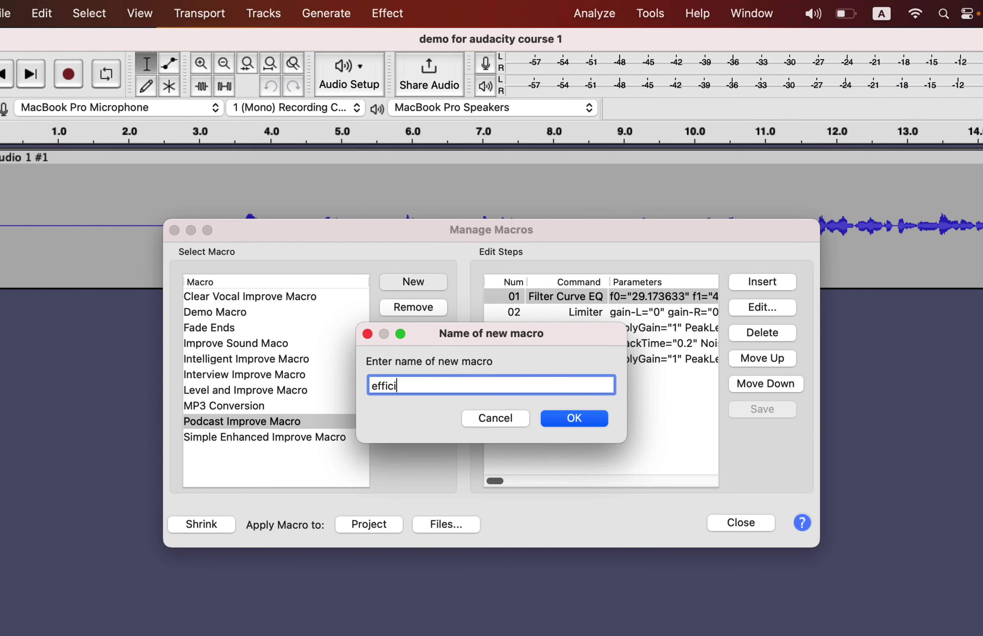
pyautogui.write('ent macro YouTube')
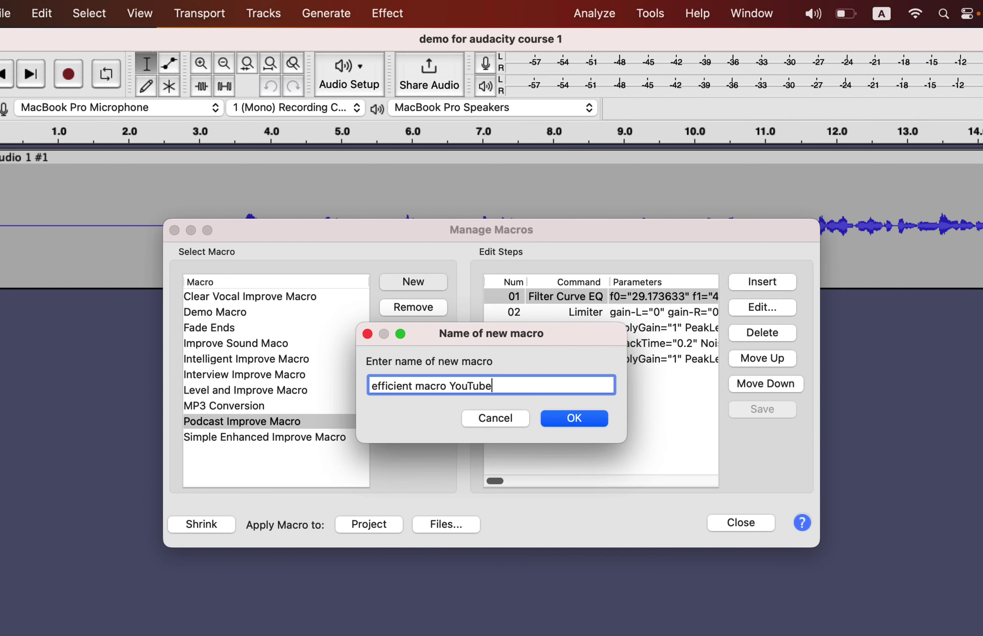
pyautogui.click(574, 418)
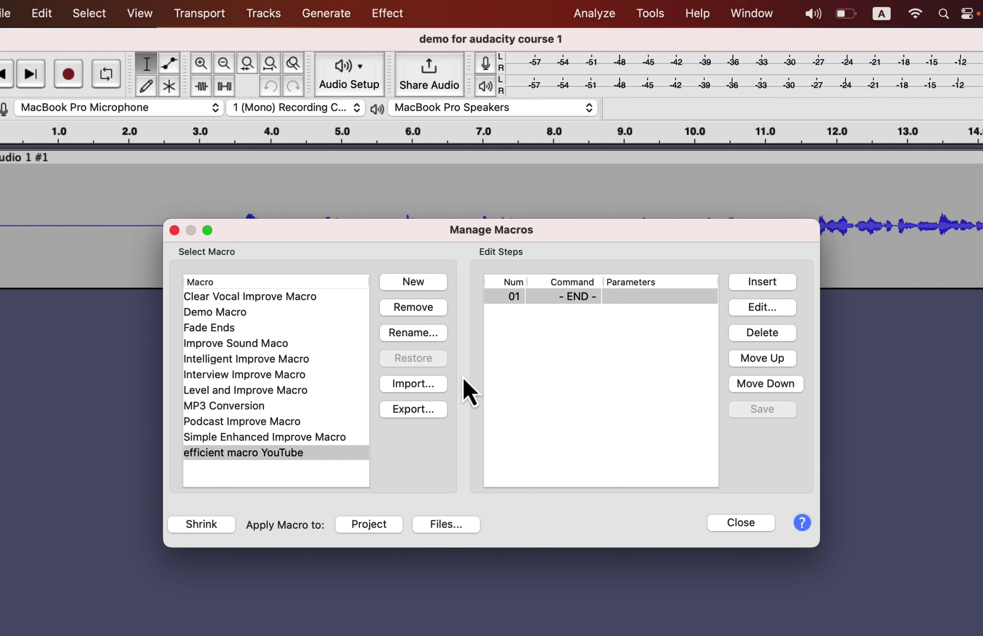
# Start inserting the macro's first command and page through the command list
pyautogui.click(750, 283)
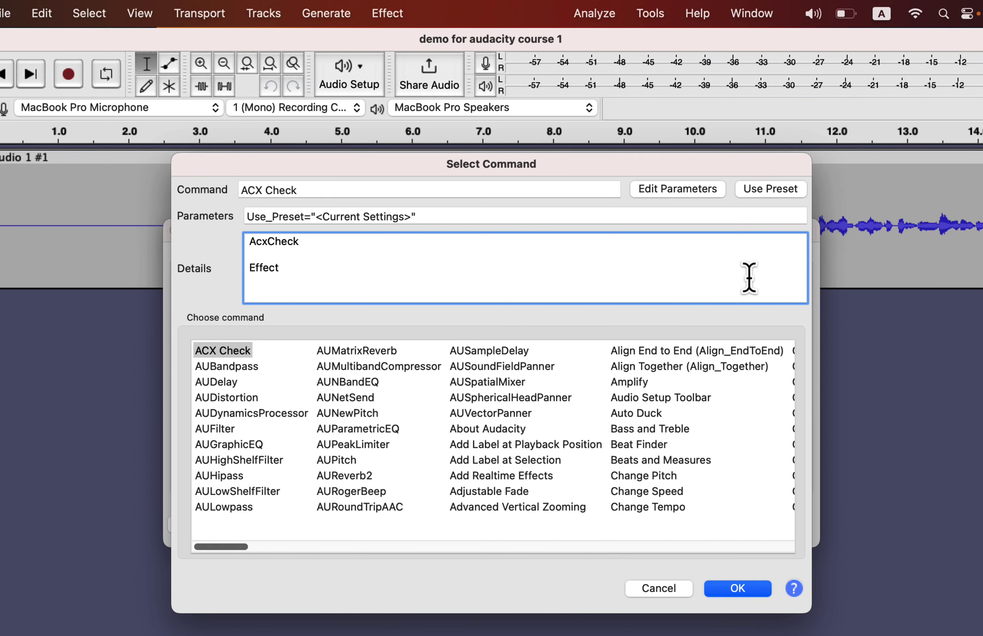
pyautogui.click(552, 547)
pyautogui.click(552, 547)
pyautogui.click(552, 547)
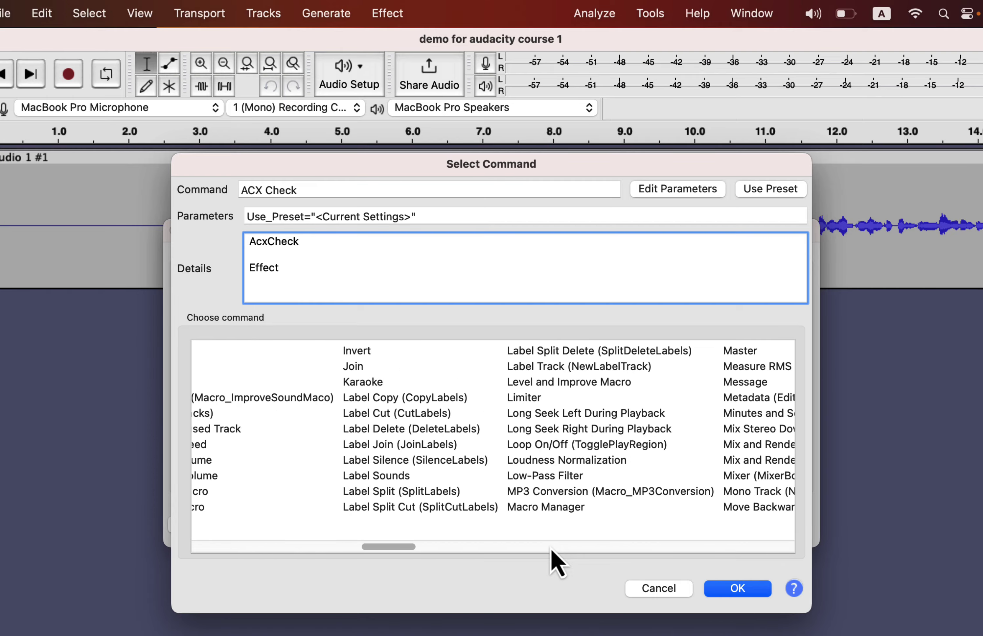
pyautogui.click(551, 547)
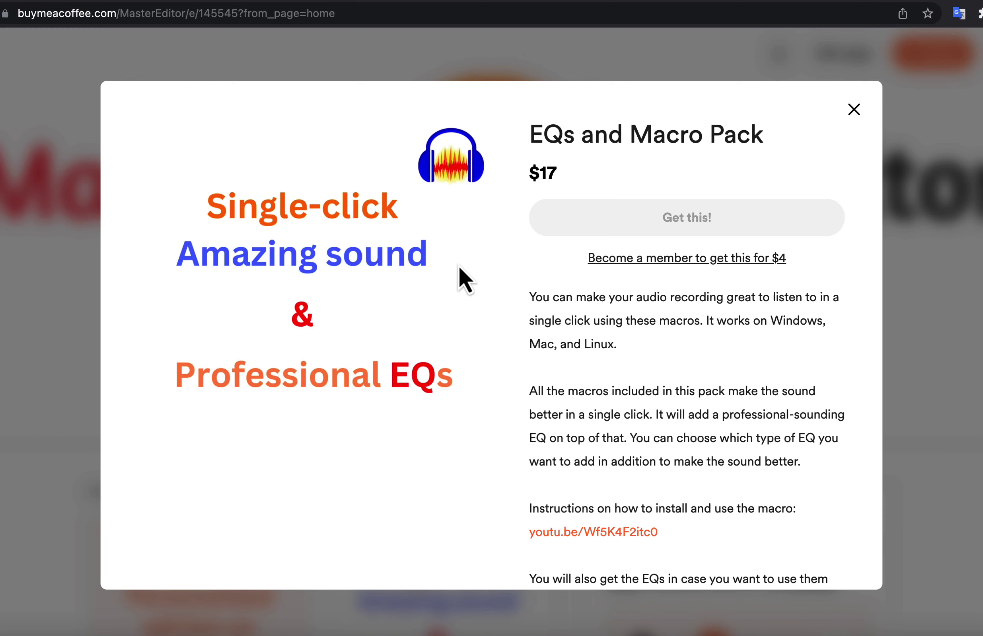
pyautogui.scroll(-3, 525, 383)
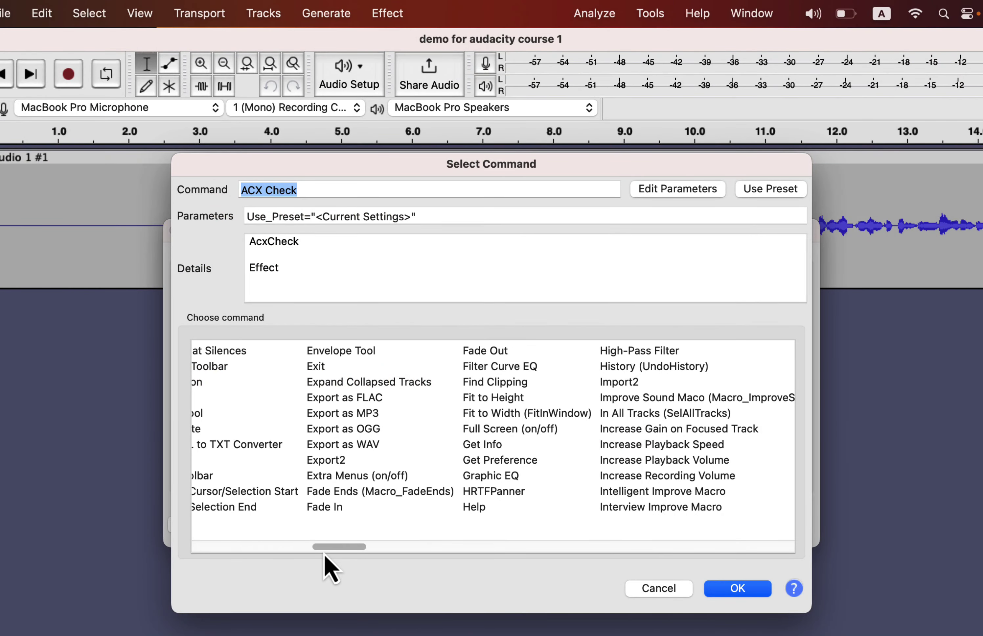
pyautogui.hscroll(-5, 324, 554)
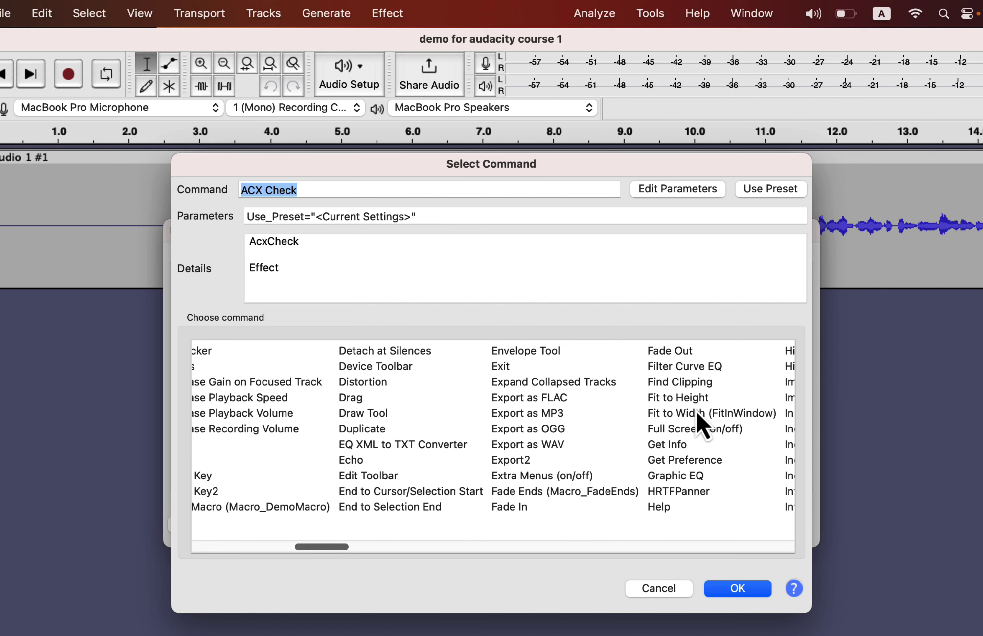
# Add Filter Curve EQ as the macro's first step and open its settings
pyautogui.click(697, 369)
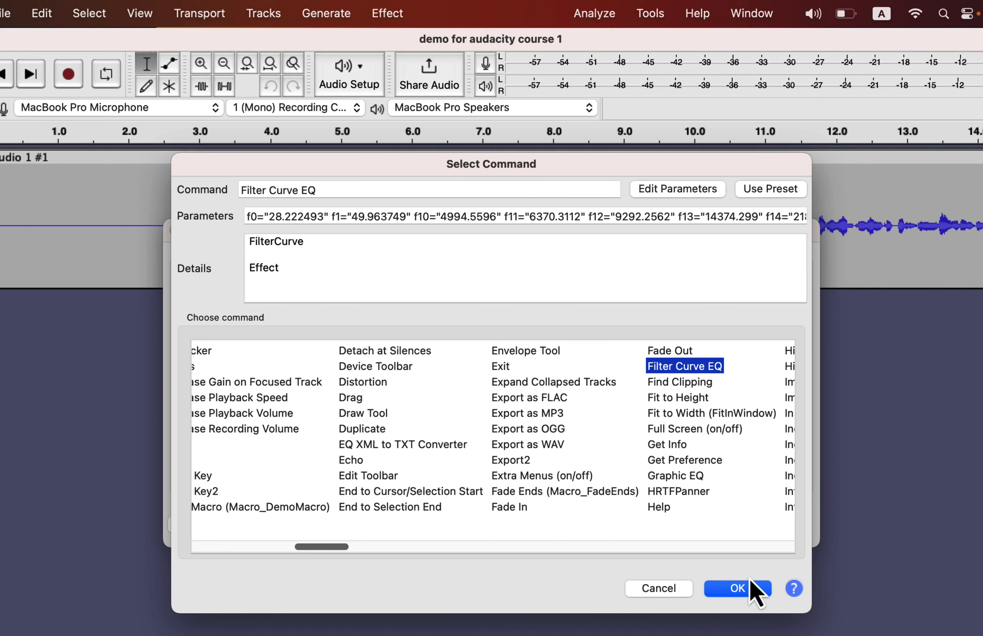
pyautogui.click(744, 589)
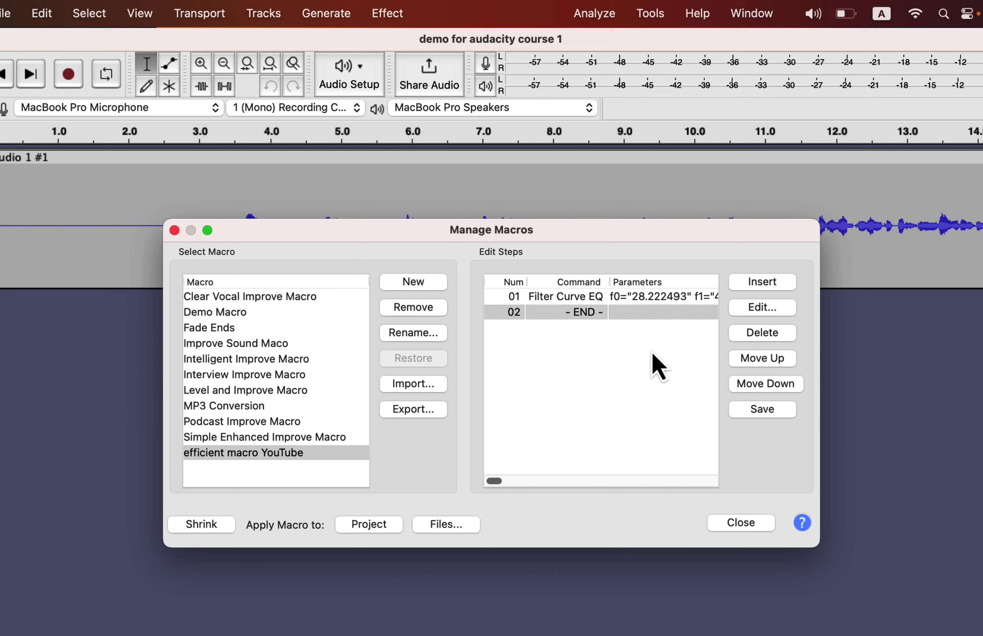
pyautogui.doubleClick(630, 300)
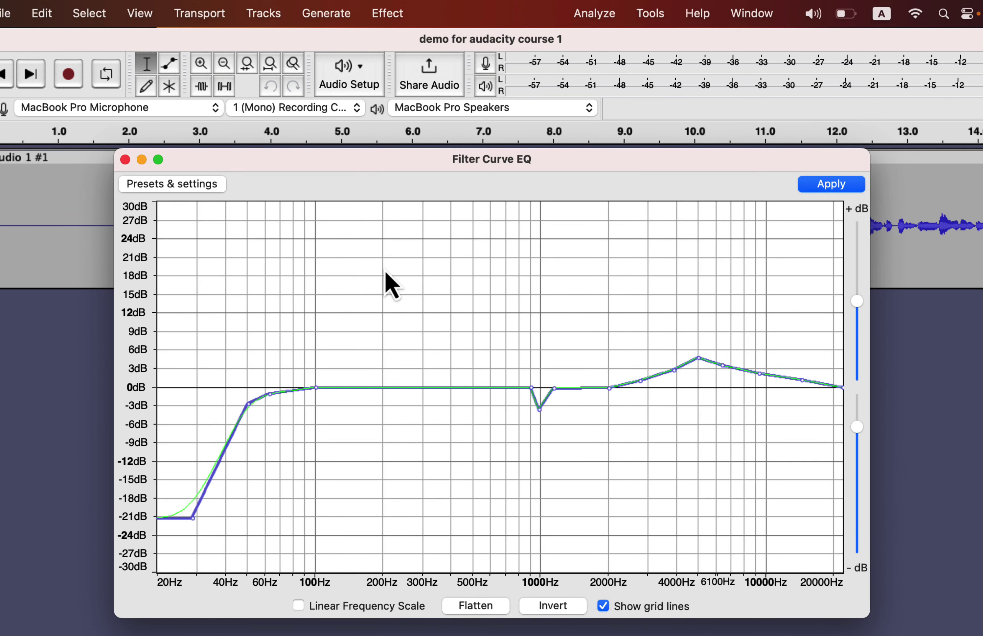
# Load the Low rolloff for speech preset, sharpen its knee near 90Hz, and apply
pyautogui.click(202, 185)
pyautogui.moveTo(204, 277)
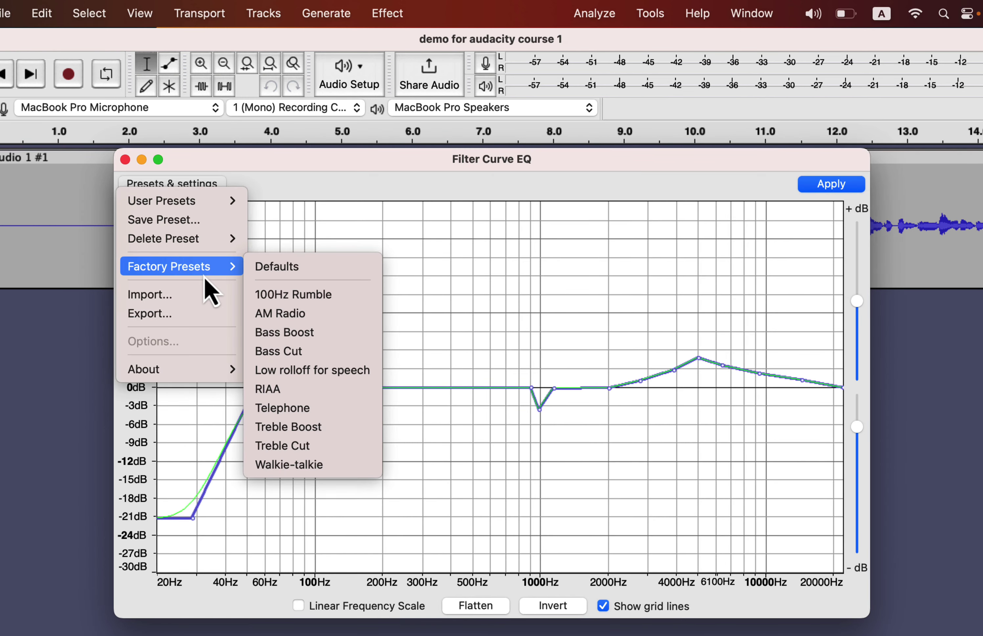
pyautogui.click(285, 294)
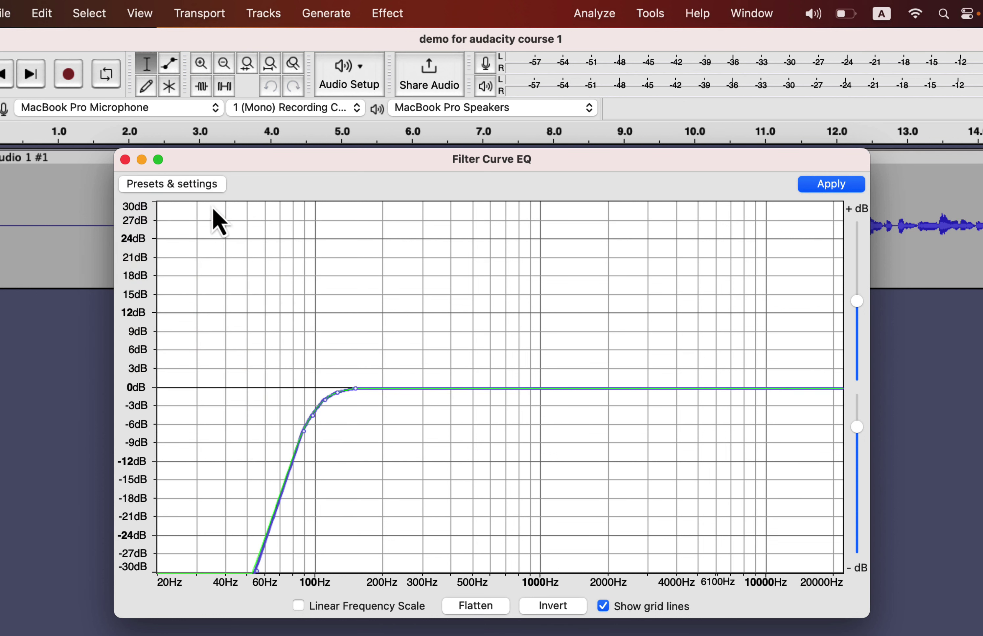
pyautogui.click(202, 188)
pyautogui.moveTo(200, 269)
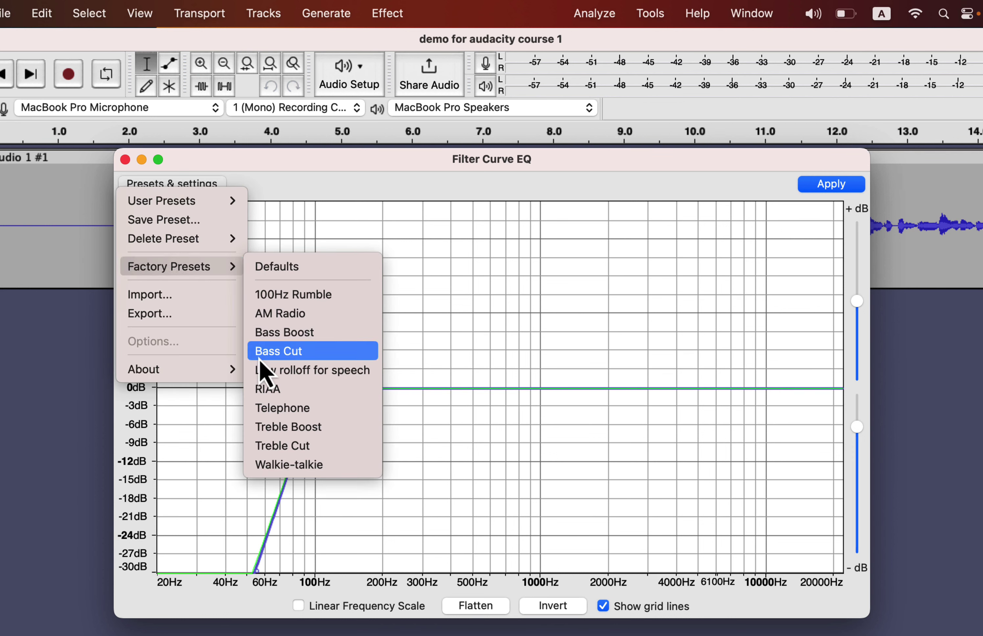
pyautogui.click(267, 371)
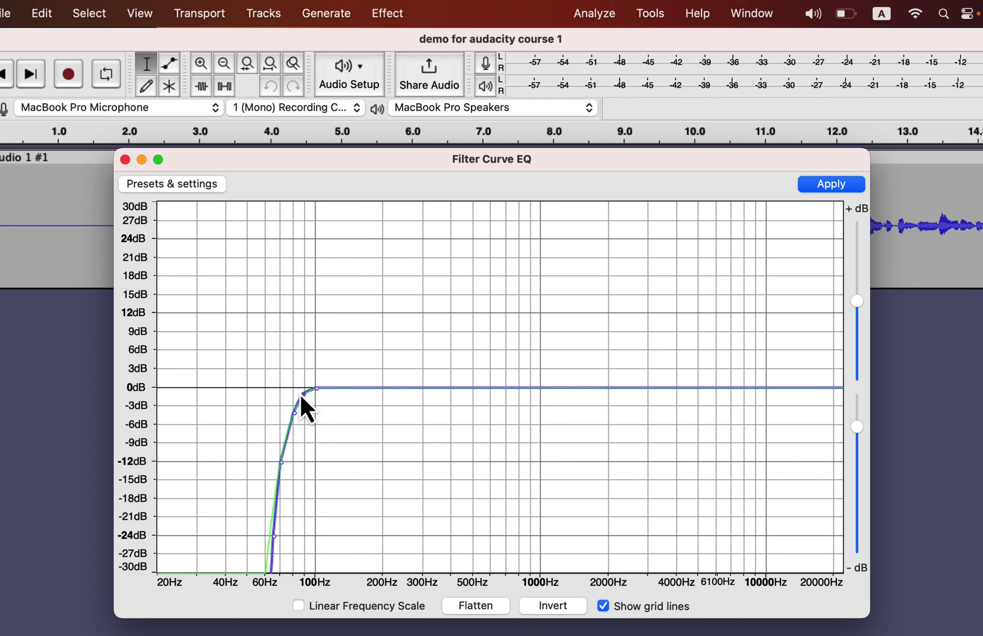
pyautogui.moveTo(301, 395); pyautogui.dragTo(277, 413)
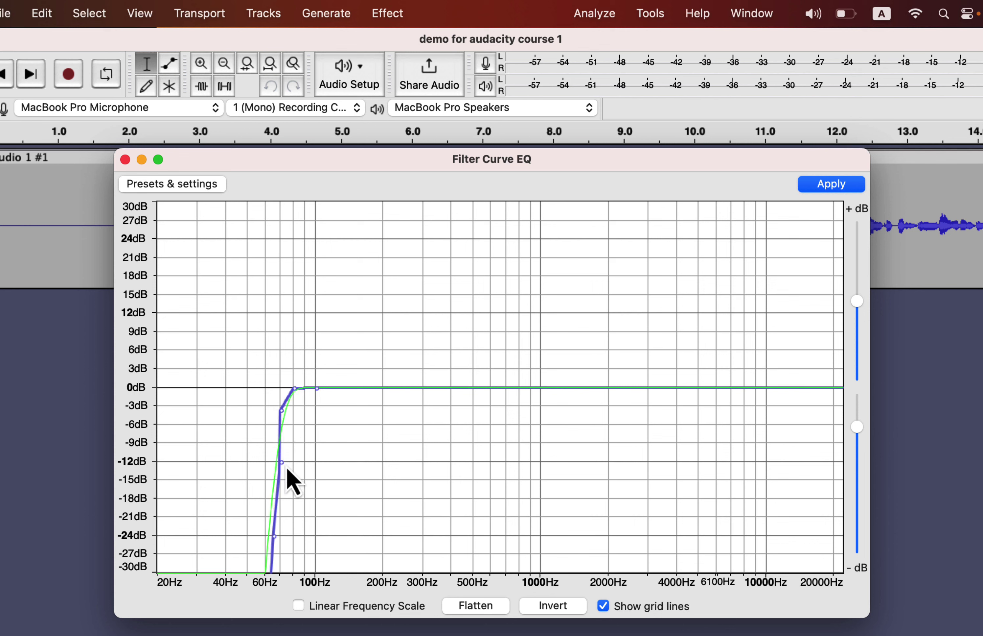
pyautogui.click(820, 184)
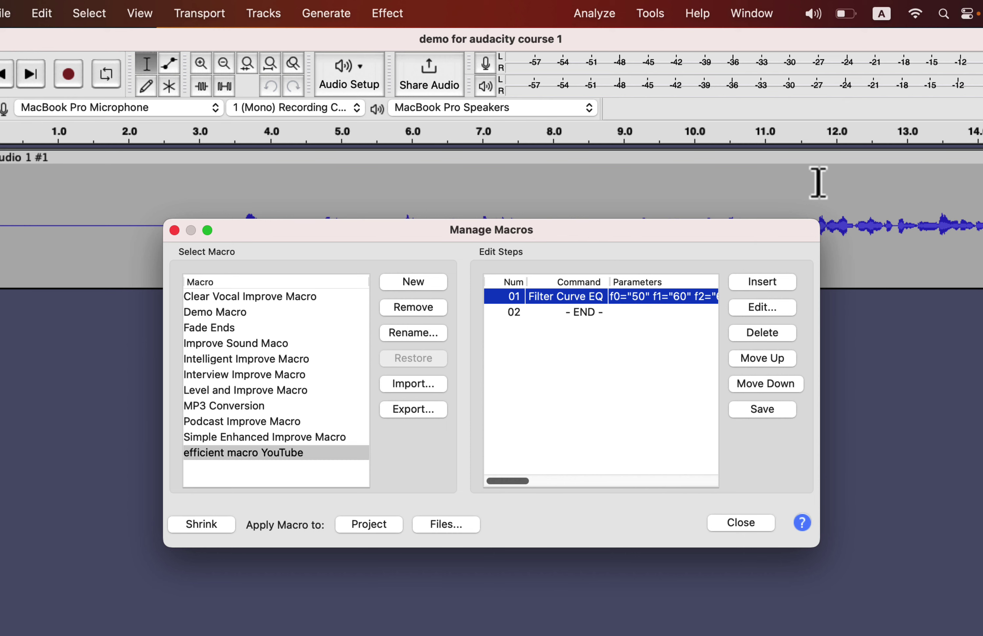
# Add Loudness Normalization to the macro and move it below Filter Curve EQ
pyautogui.click(762, 283)
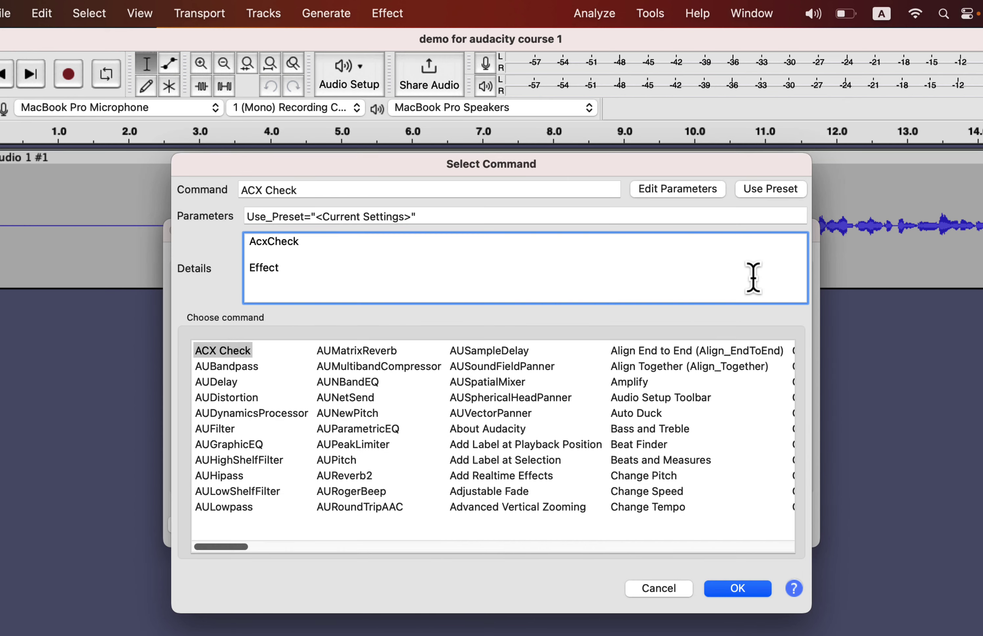
pyautogui.hscroll(10, 547, 548)
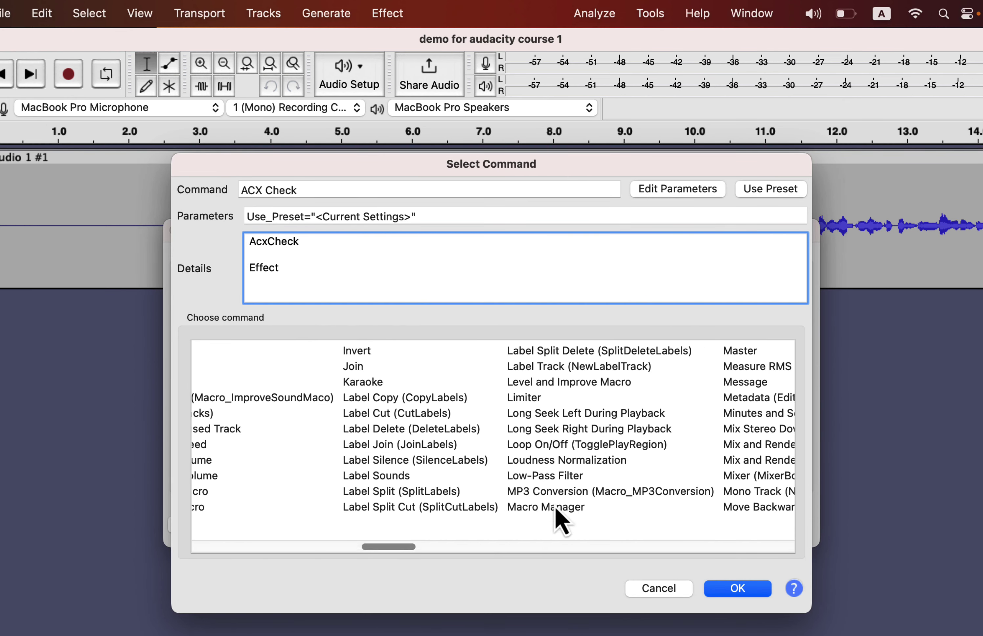
pyautogui.click(570, 460)
pyautogui.click(739, 592)
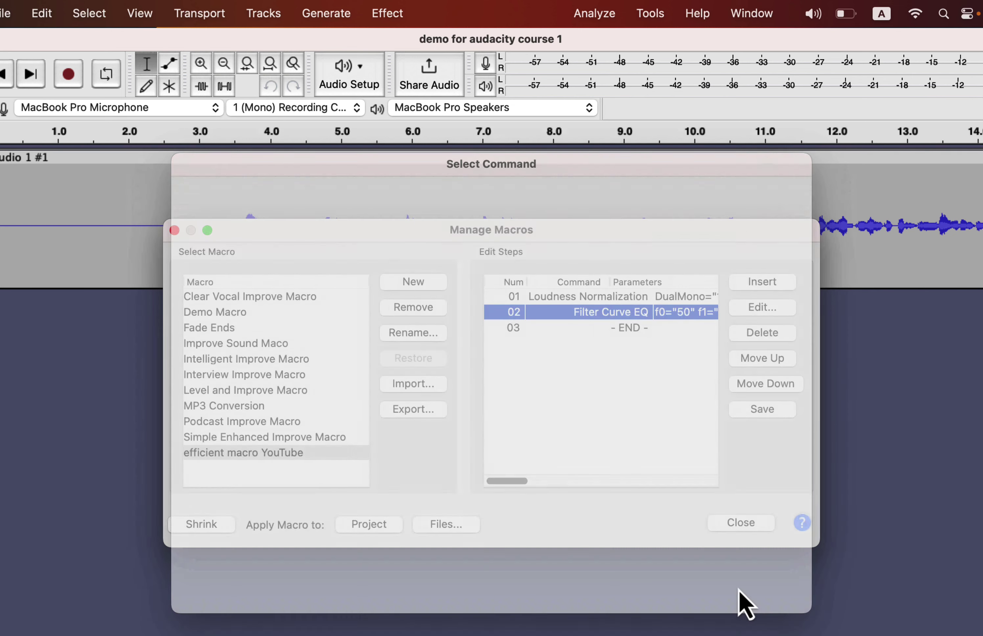
pyautogui.click(663, 296)
pyautogui.click(760, 386)
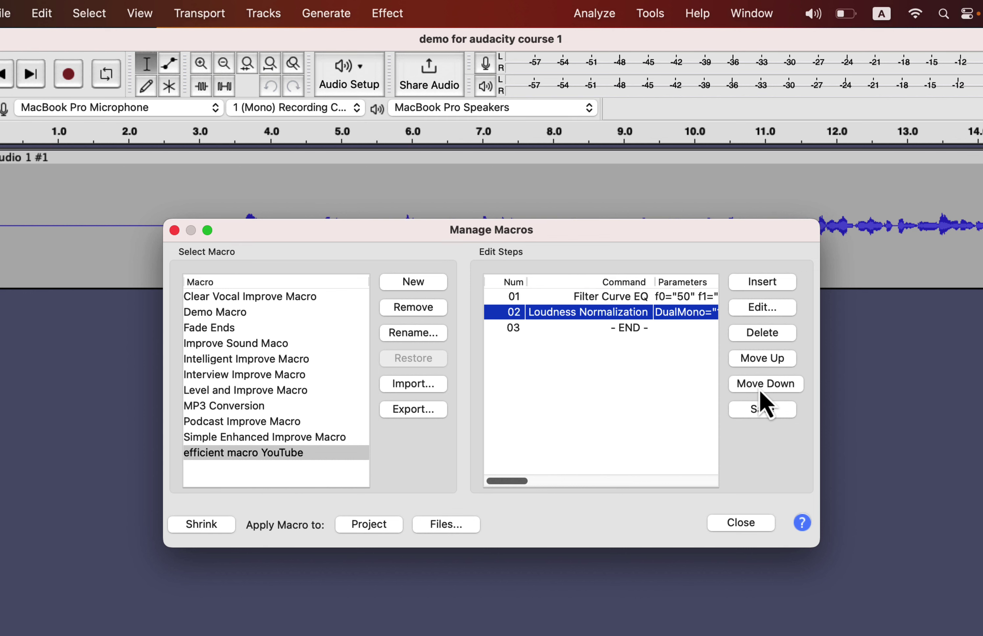
# Keep Loudness Normalization at RMS -19.0 dB and apply the step settings
pyautogui.doubleClick(612, 313)
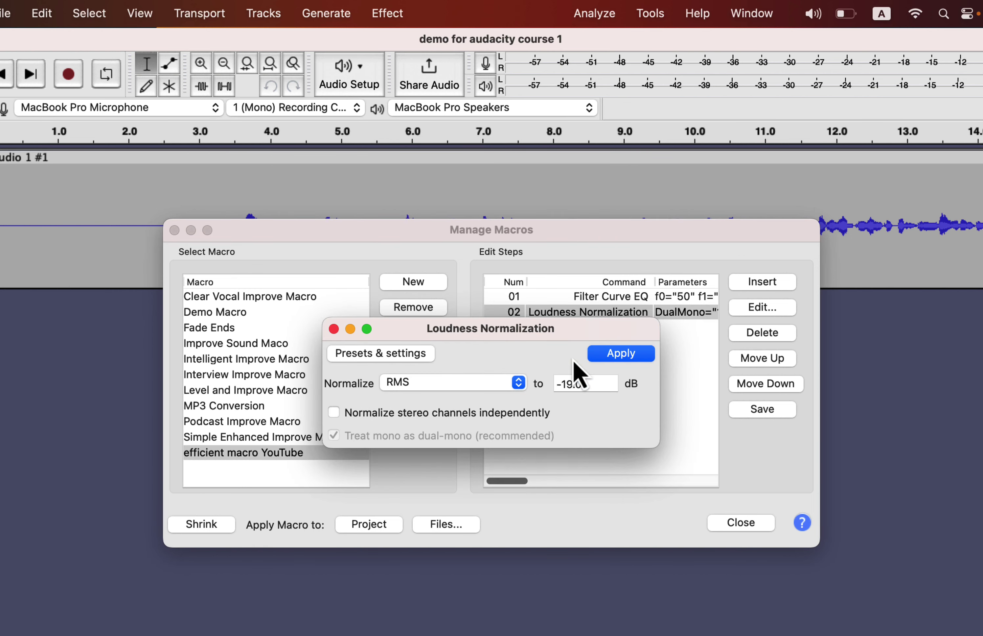
pyautogui.click(493, 387)
pyautogui.click(493, 388)
pyautogui.click(573, 384)
pyautogui.click(620, 354)
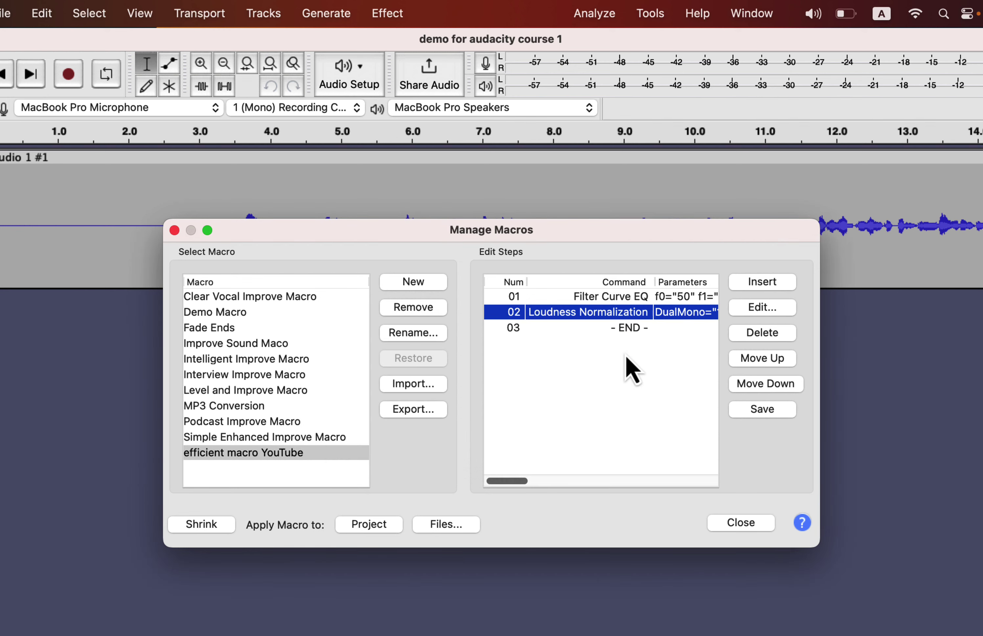
# Add Normalize as step 03 with peak amplitude kept at -3.0 dB
pyautogui.click(626, 328)
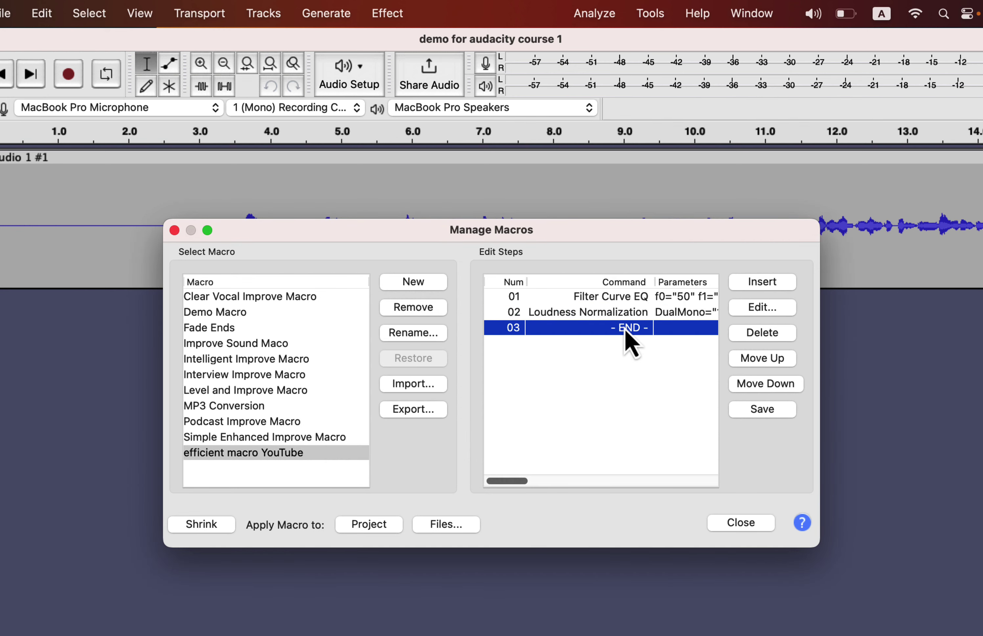
pyautogui.click(770, 280)
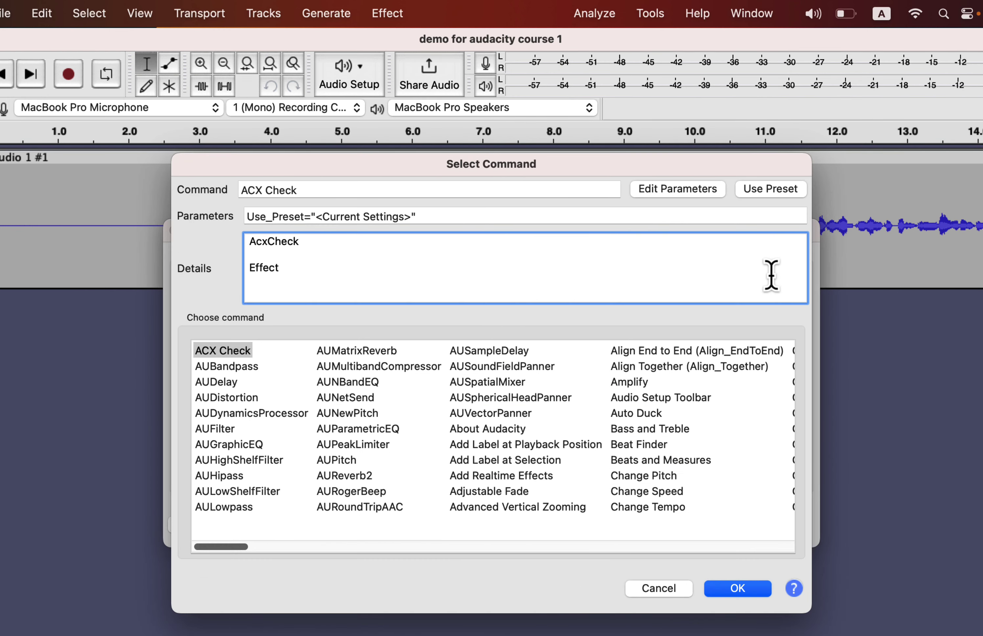
pyautogui.click(462, 545)
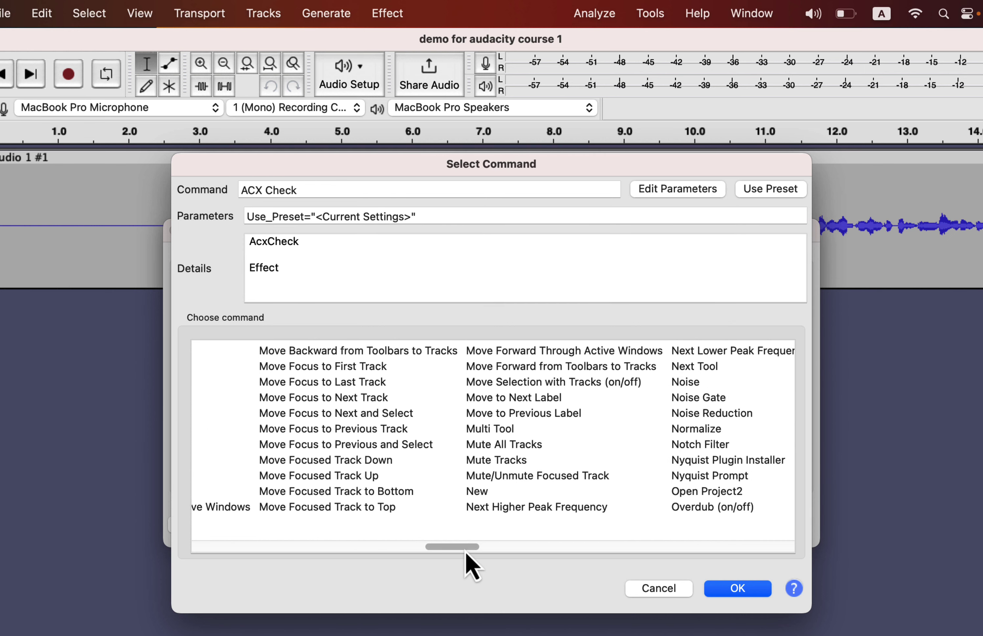
pyautogui.click(686, 432)
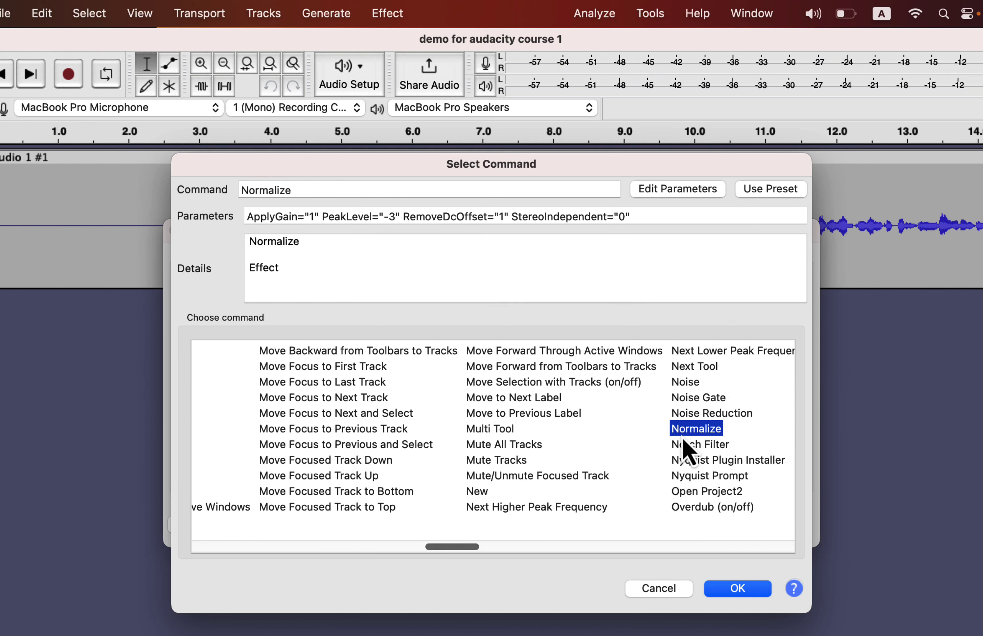
pyautogui.click(740, 592)
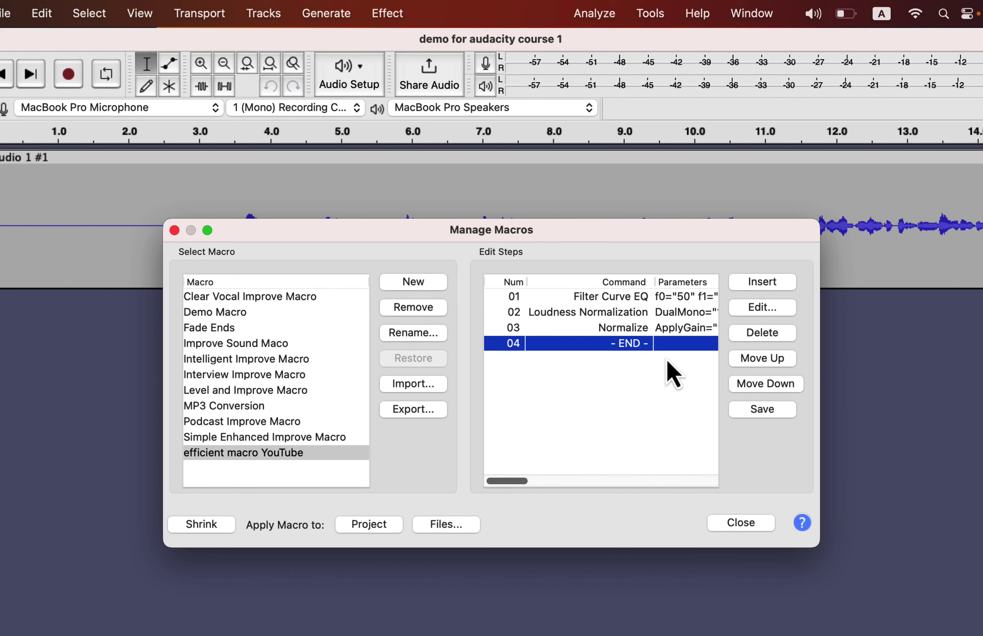
pyautogui.doubleClick(663, 335)
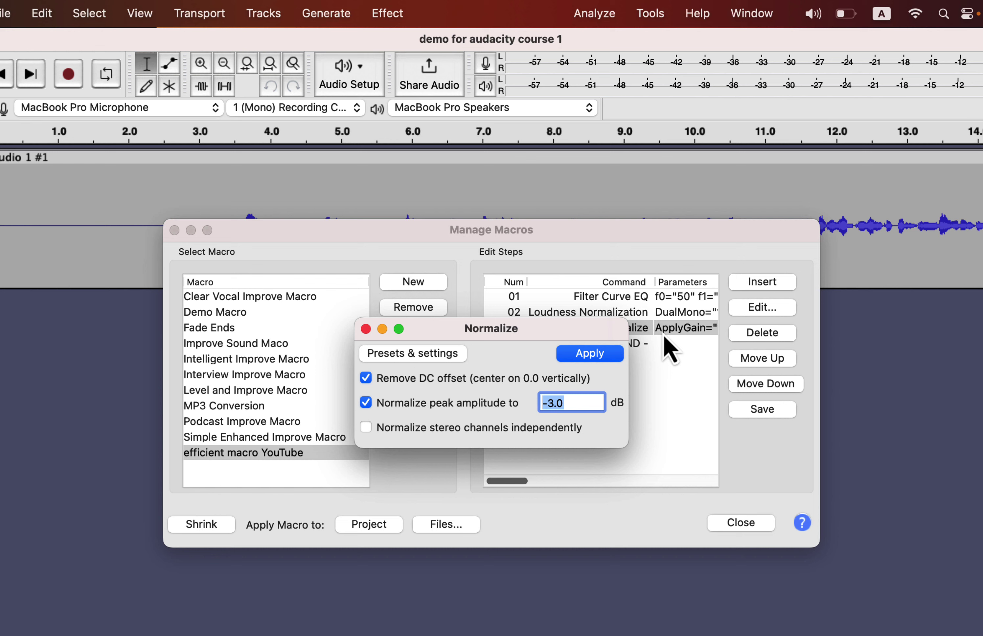
pyautogui.click(595, 356)
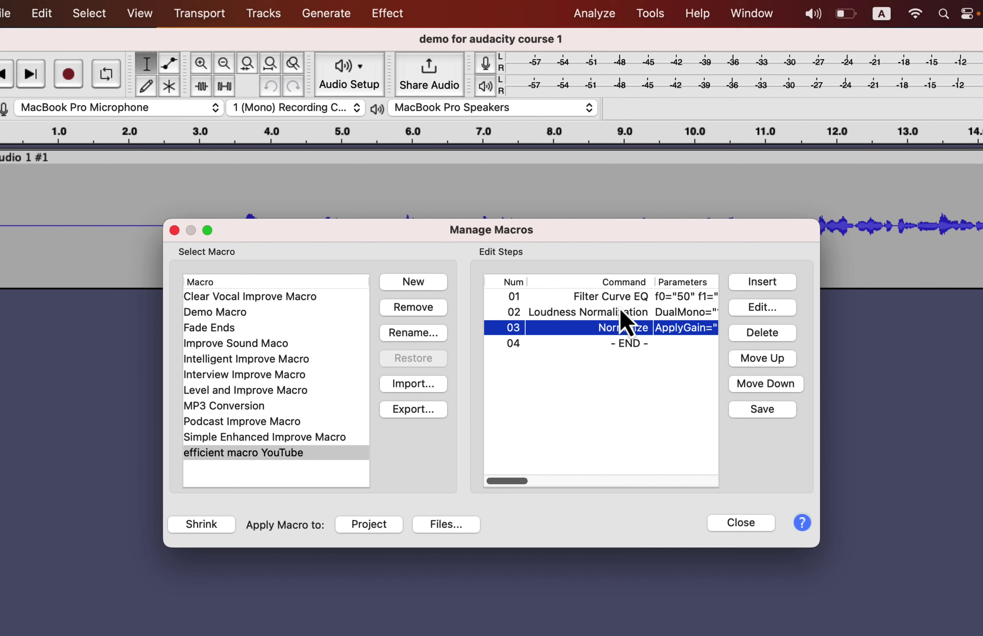
# Review the Filter Curve EQ and Loudness Normalization settings, then save the macro and close the manager
pyautogui.press('Up')
pyautogui.press('Up')
pyautogui.press('Down')
pyautogui.press('Down')
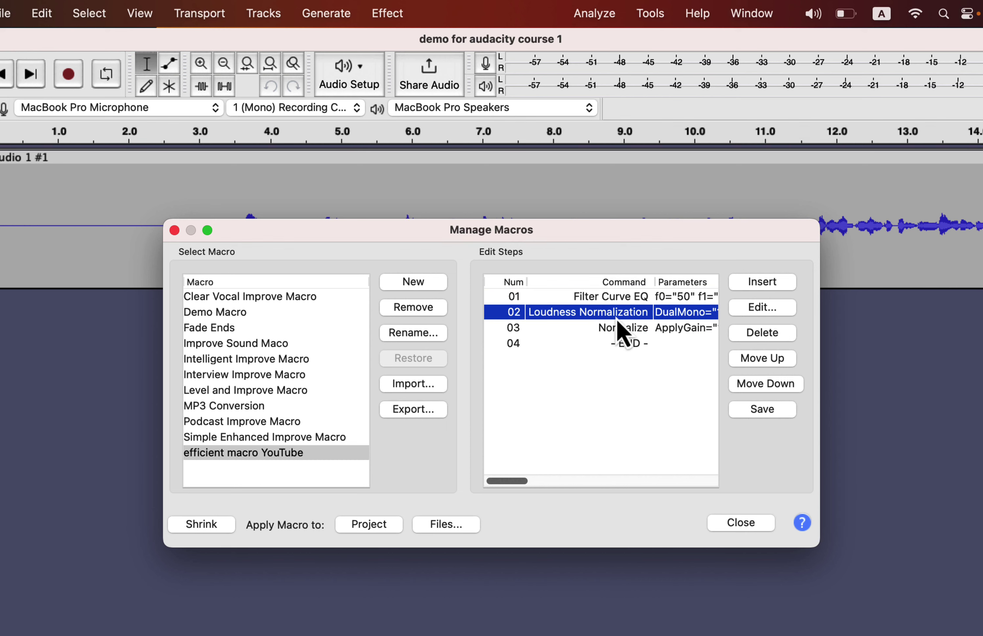
pyautogui.doubleClick(620, 298)
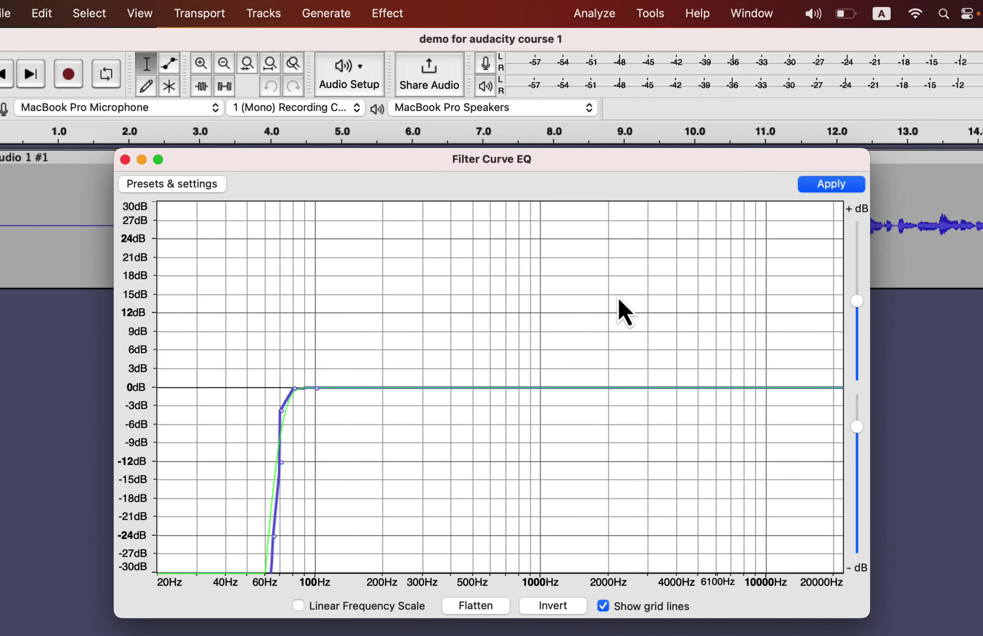
pyautogui.click(125, 160)
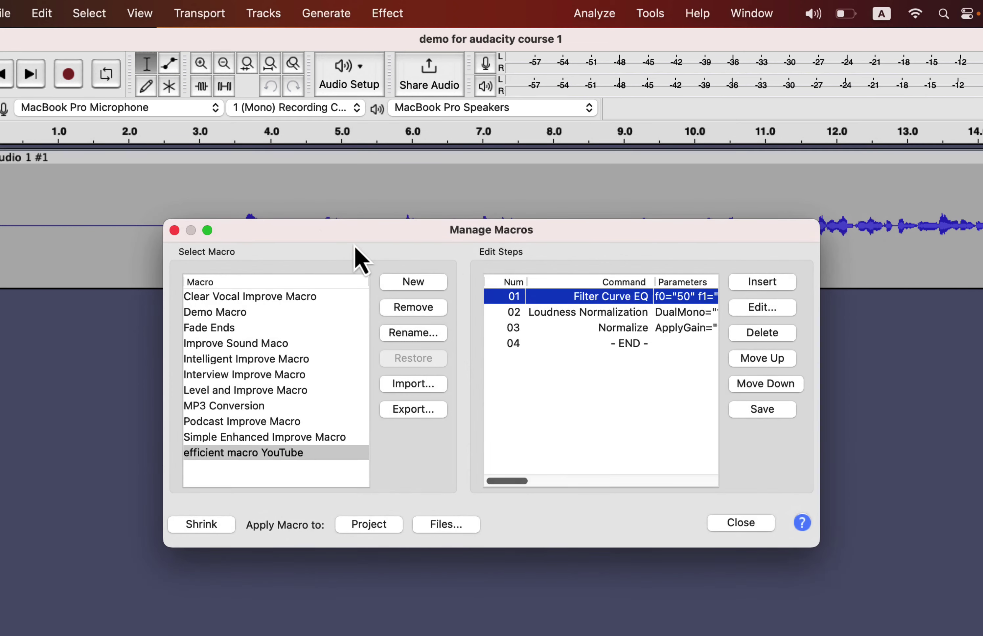
pyautogui.doubleClick(551, 312)
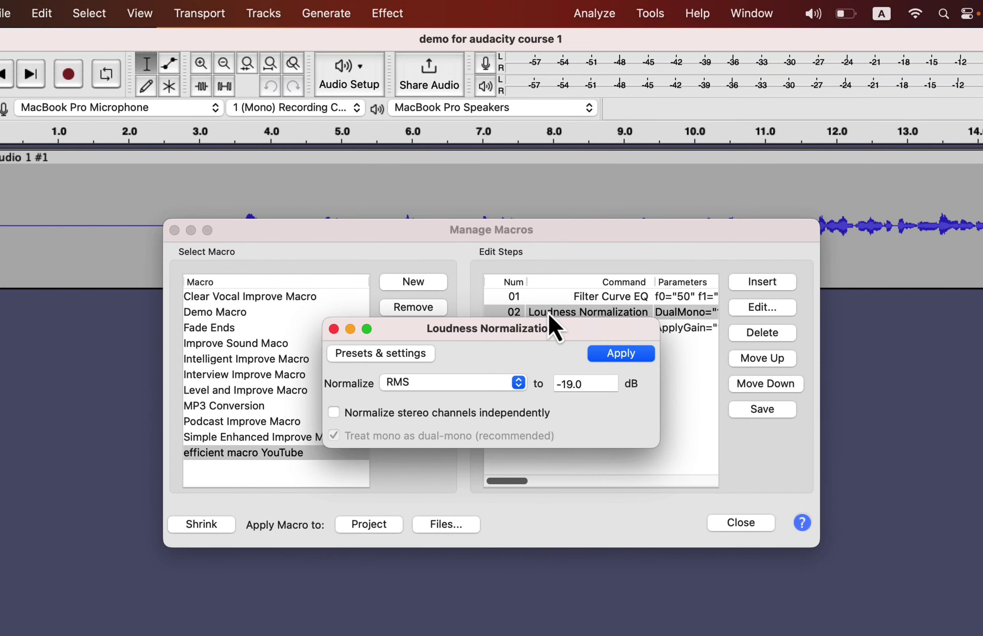
pyautogui.click(334, 329)
pyautogui.click(764, 408)
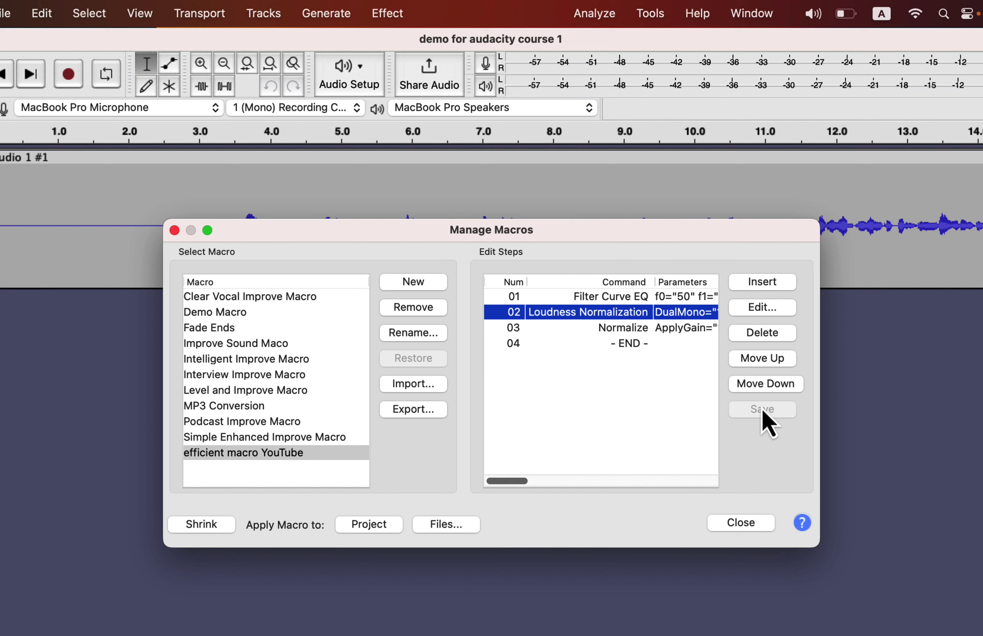
pyautogui.click(746, 524)
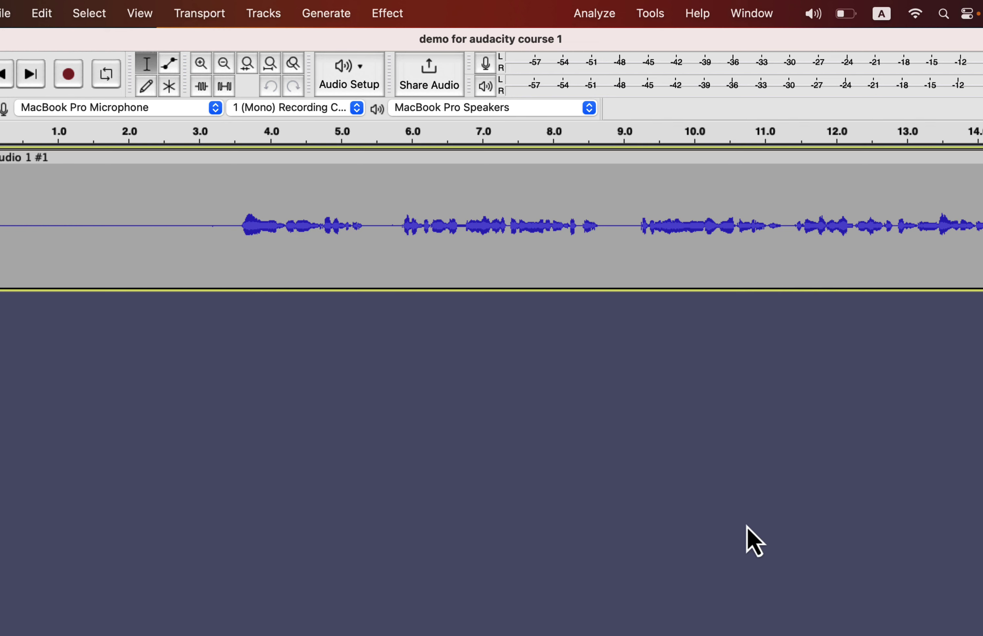
# Run efficient macro YouTube on the demo track and play back the processed audio
pyautogui.click(390, 199)
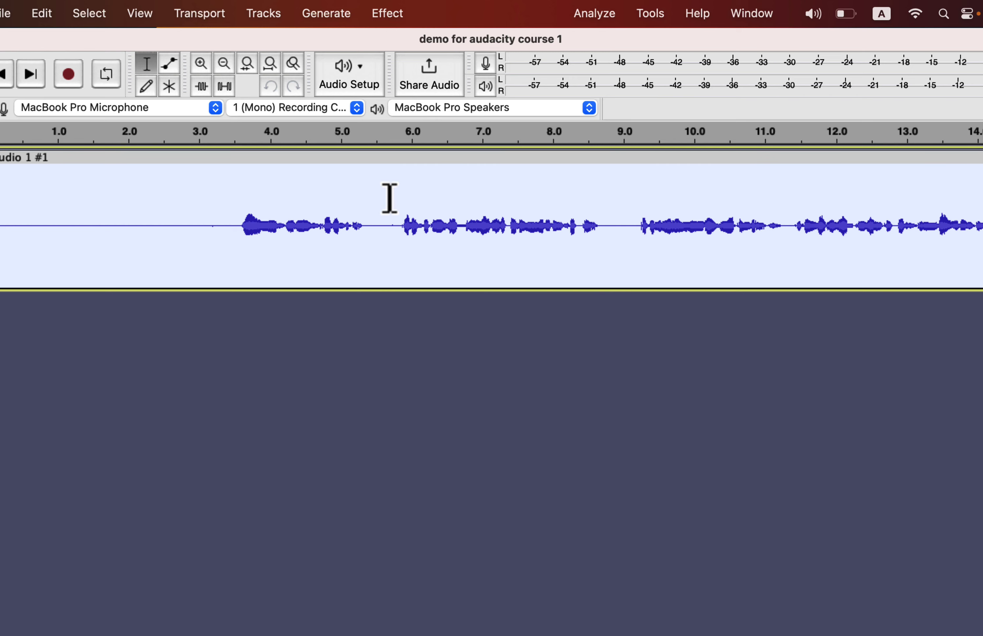
pyautogui.click(660, 16)
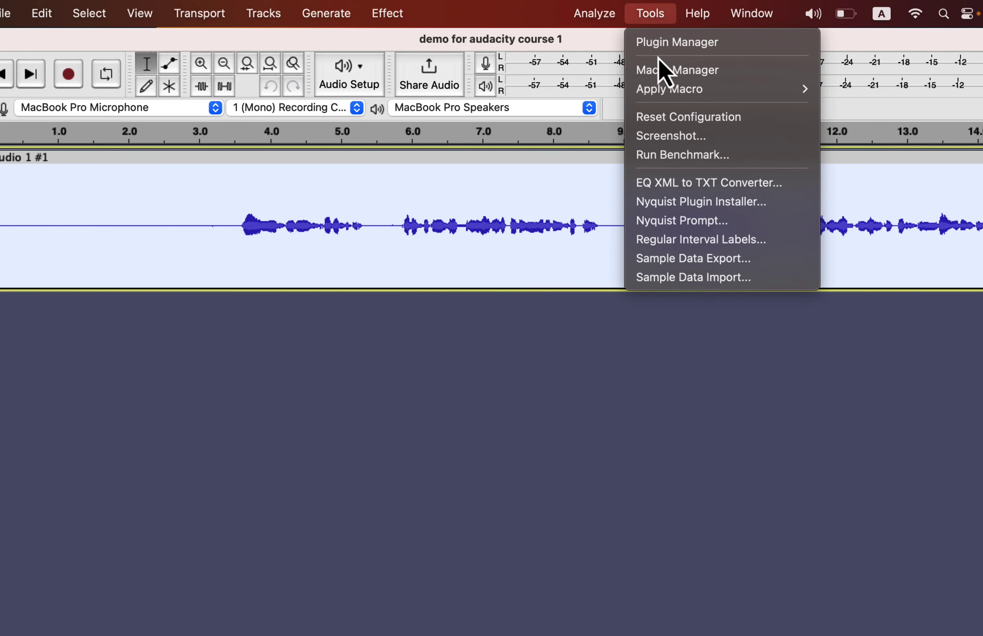
pyautogui.moveTo(664, 90)
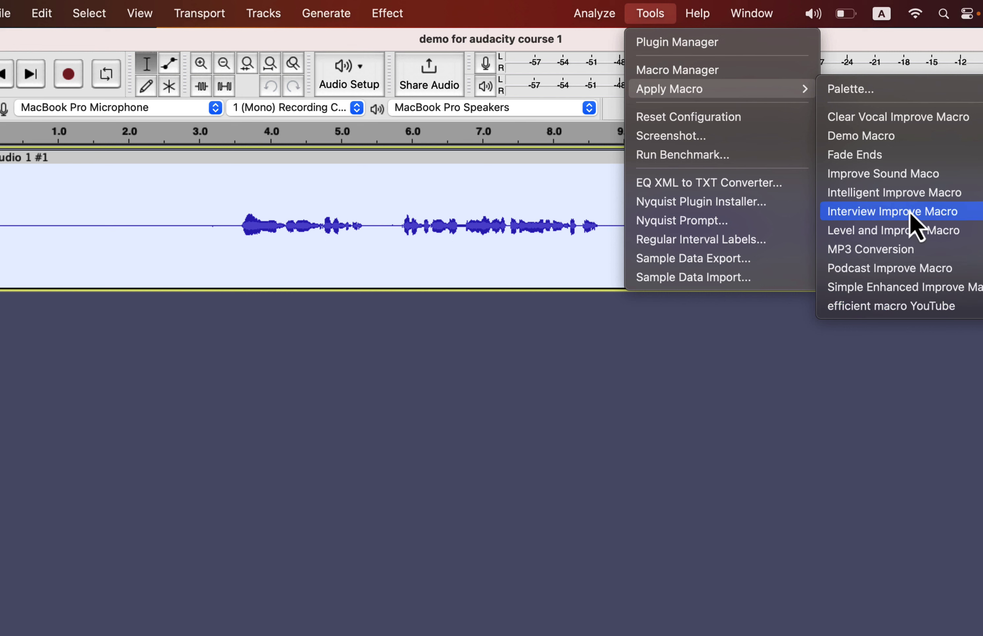
pyautogui.click(907, 310)
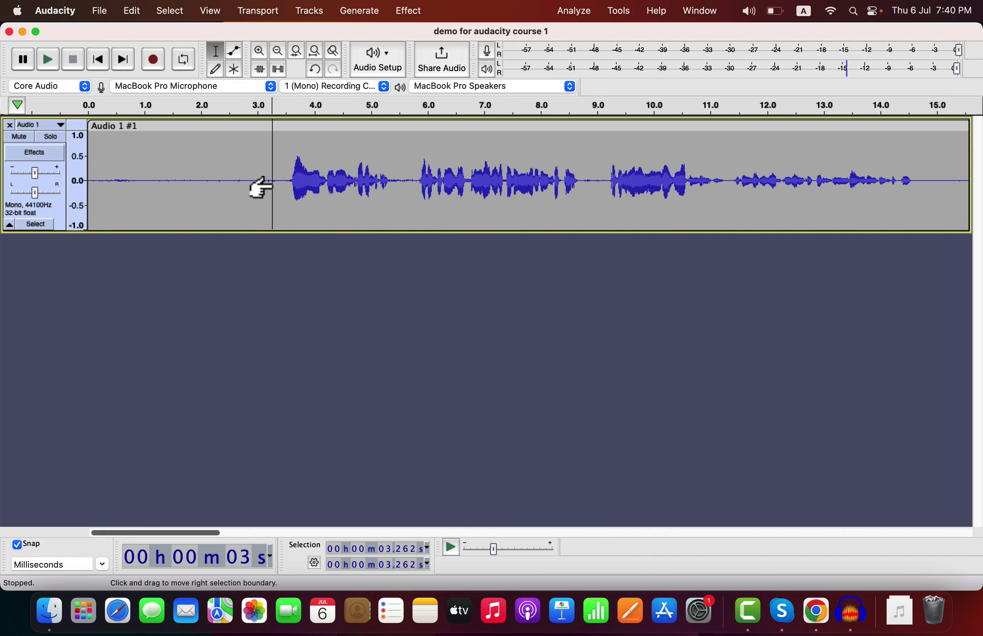
pyautogui.press('space')
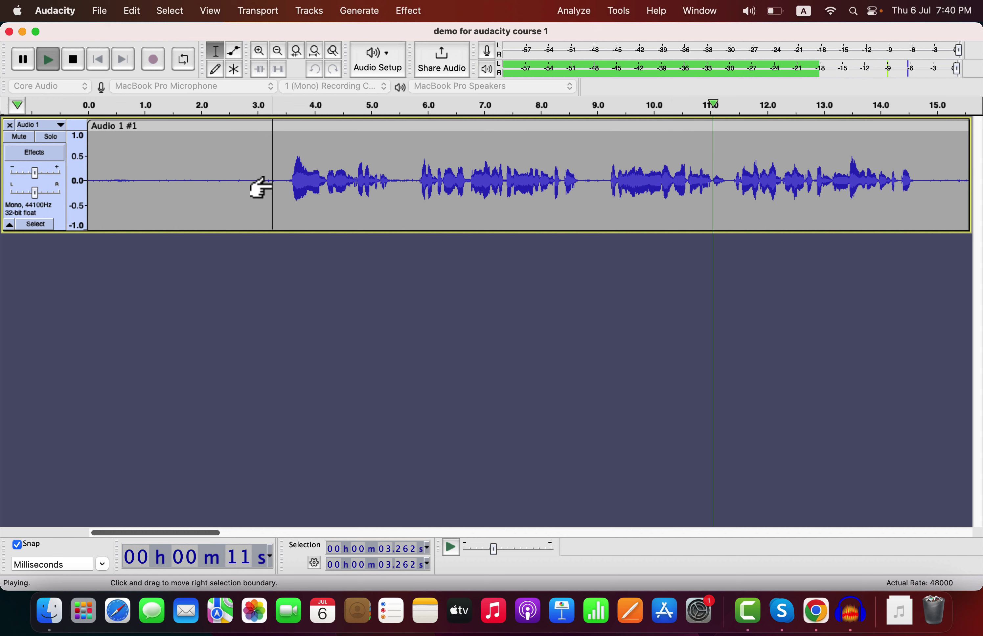
pyautogui.press('space')
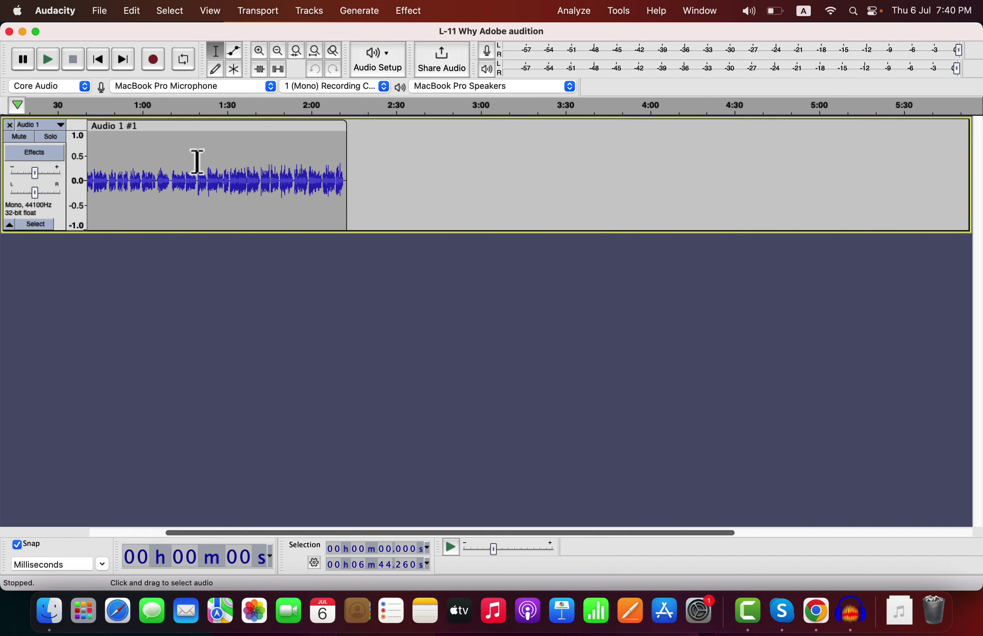
# Play the L-11 Why Adobe audition recording before processing
pyautogui.scroll(5, 198, 161)
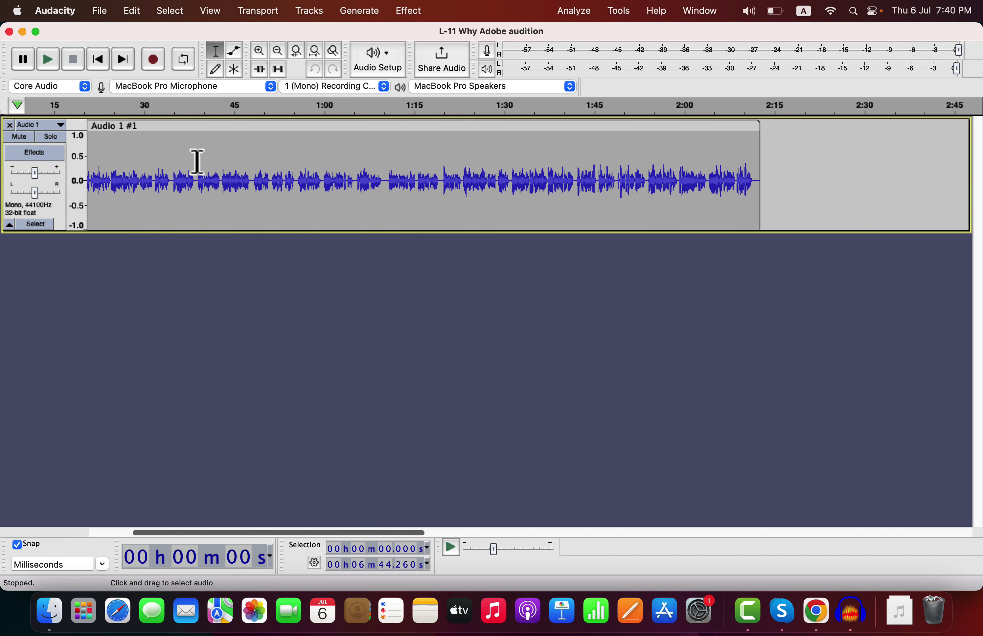
pyautogui.hscroll(-3, 197, 161)
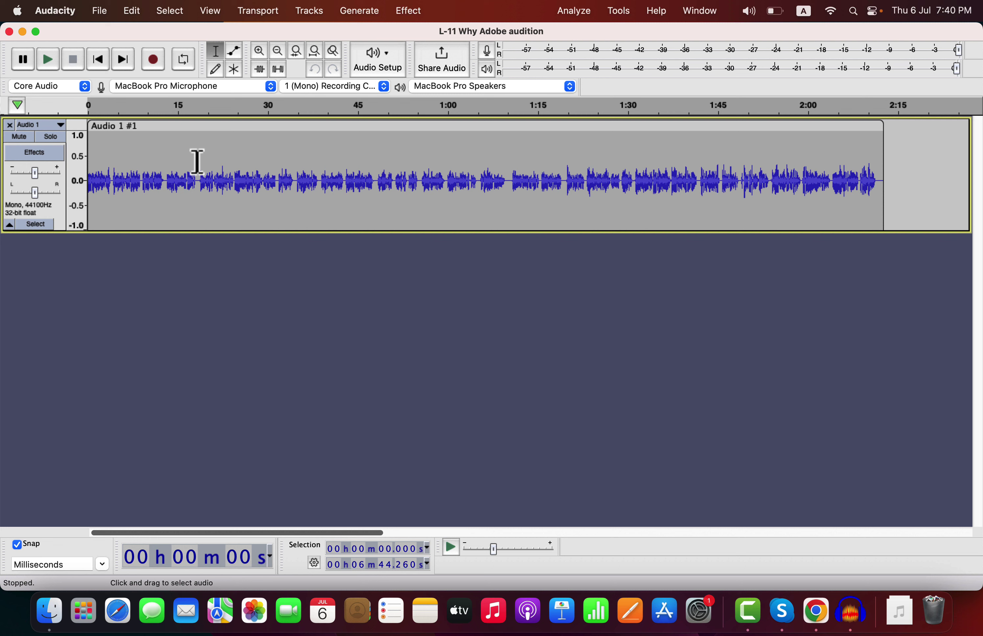
pyautogui.press('space')
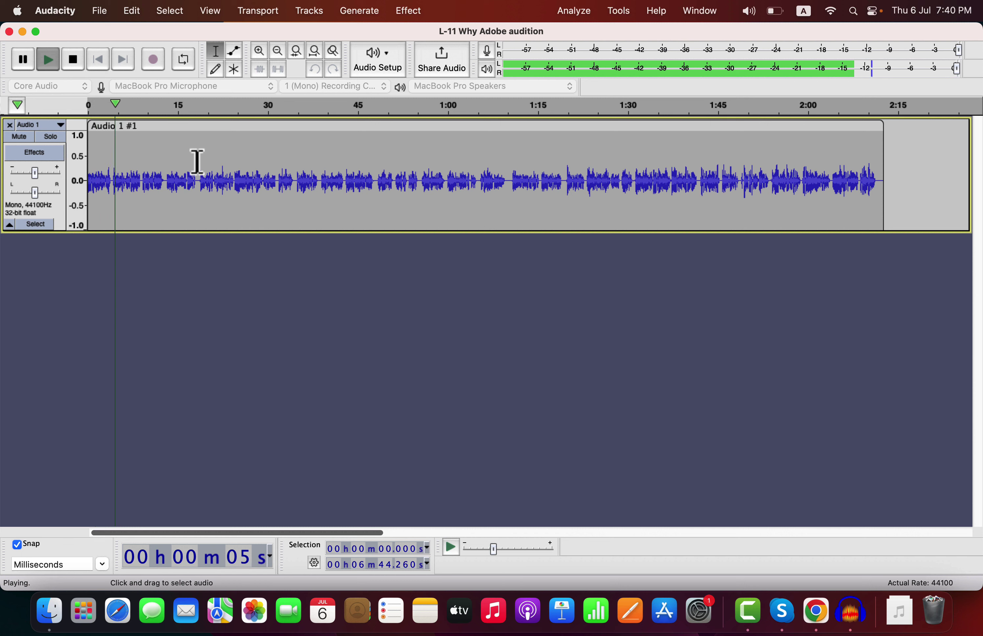
# Select the whole clip, apply efficient macro YouTube, and play the result
pyautogui.doubleClick(198, 161)
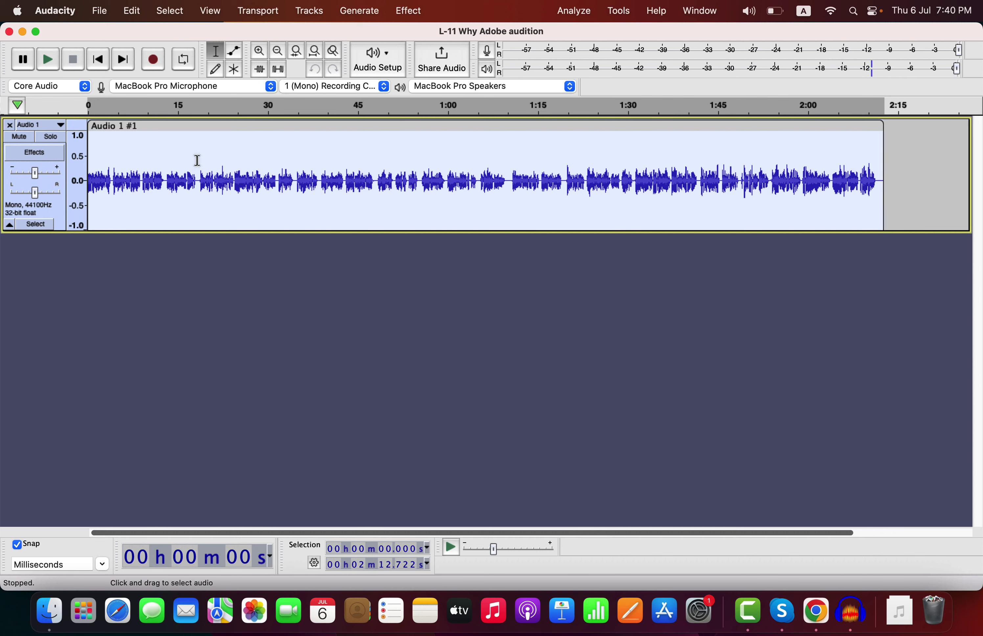
pyautogui.click(616, 12)
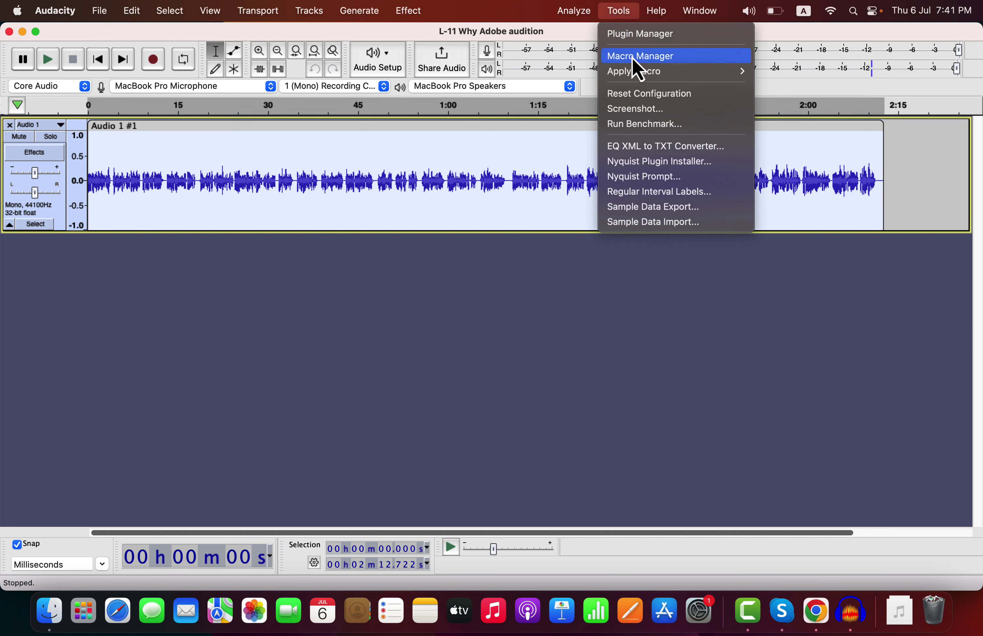
pyautogui.moveTo(638, 74)
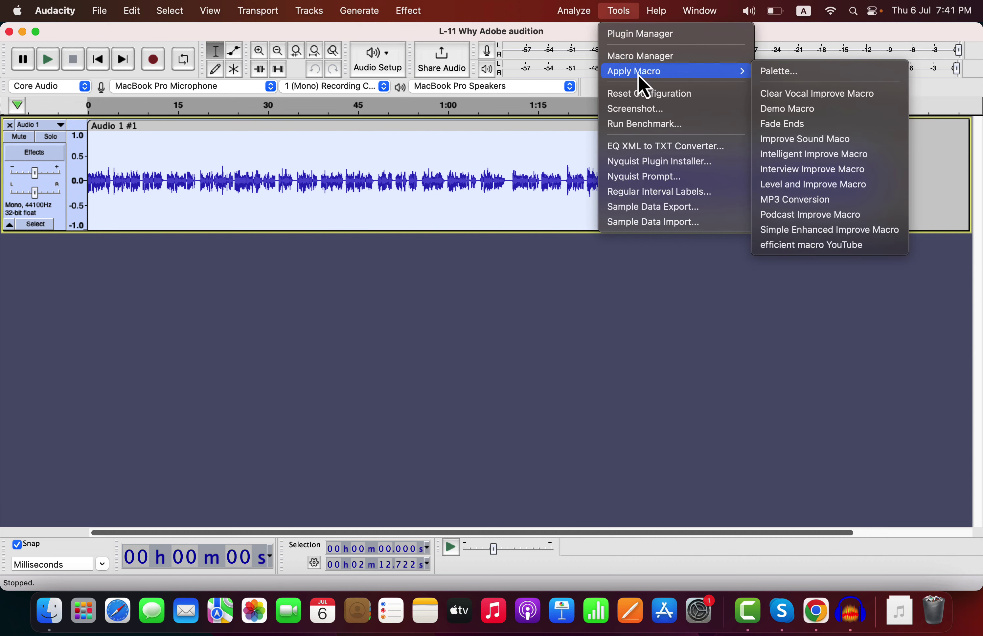
pyautogui.click(788, 247)
pyautogui.press('space')
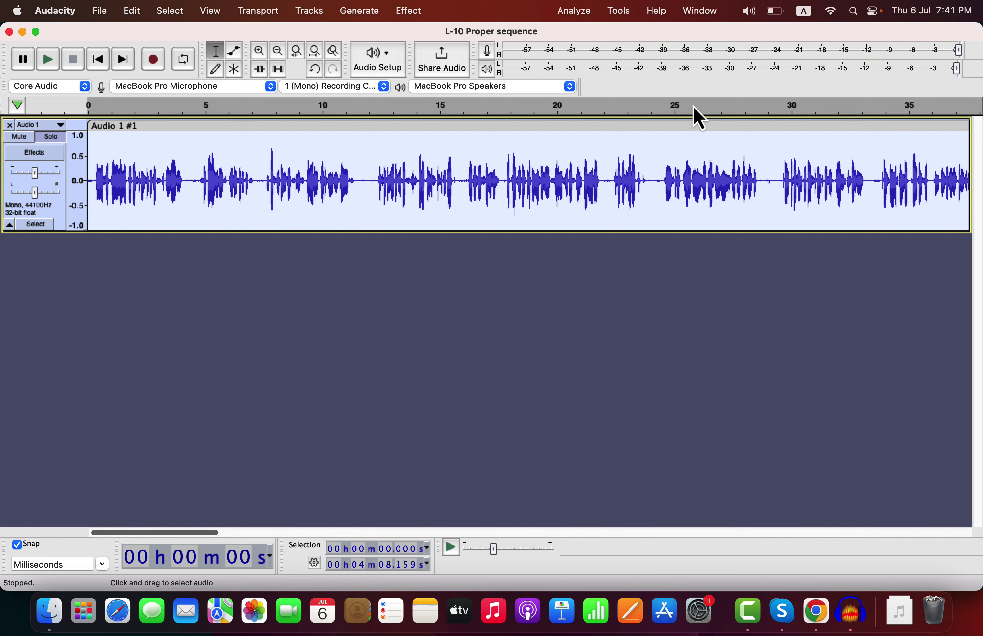
# View the steps of the Simple Enhanced, Podcast, Level and Improve, and Interview Improve macros
pyautogui.click(619, 11)
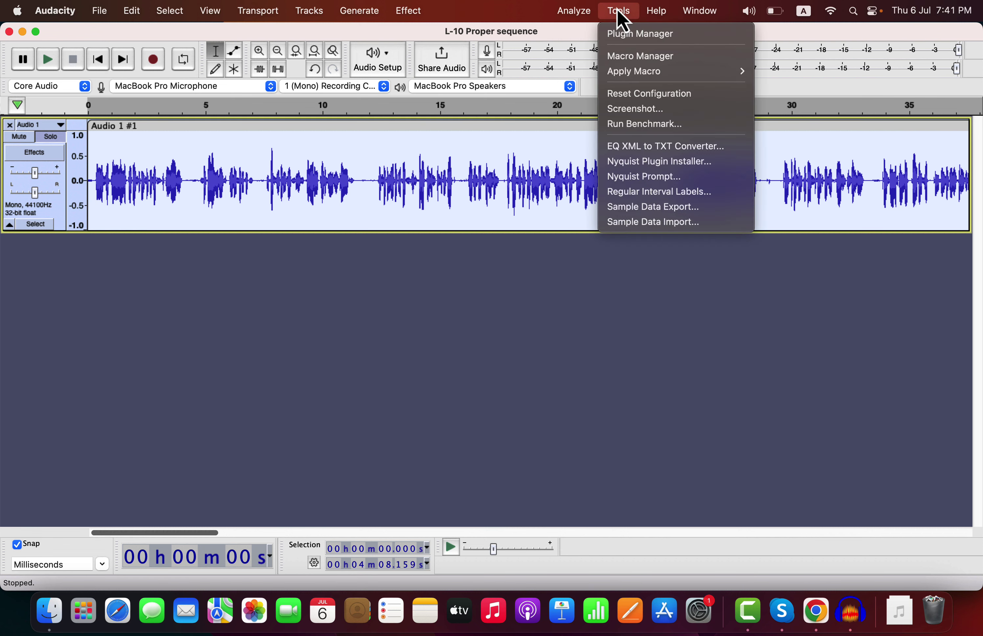
pyautogui.click(620, 57)
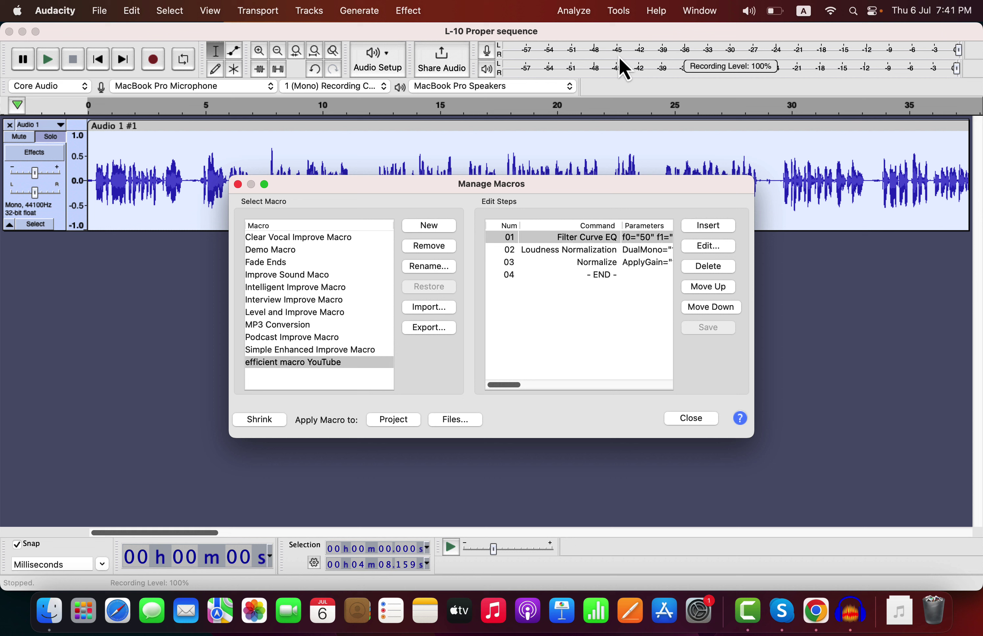
pyautogui.click(306, 349)
pyautogui.click(303, 338)
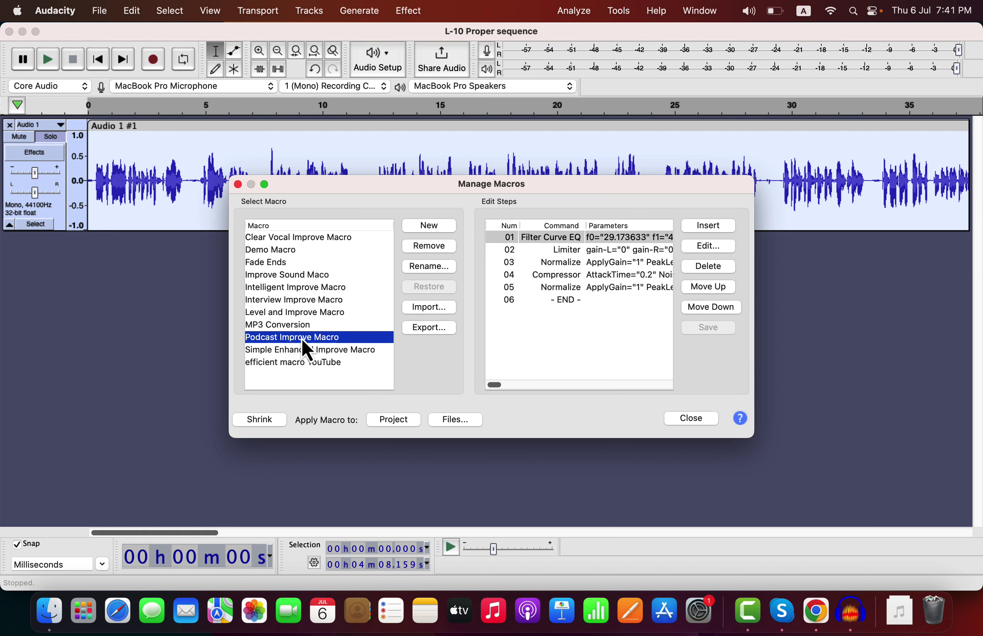
pyautogui.click(305, 312)
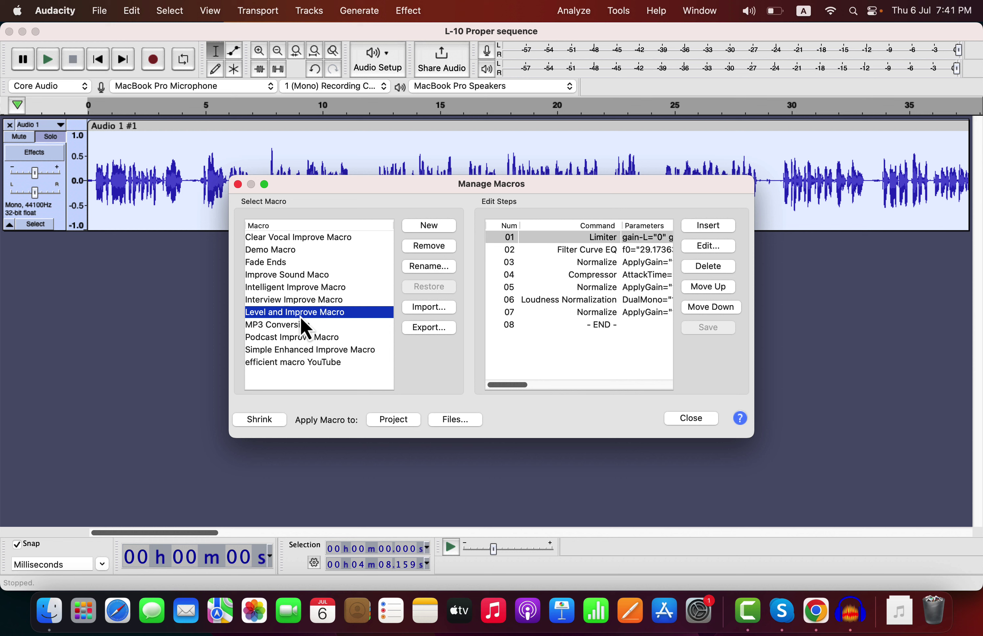
pyautogui.click(303, 300)
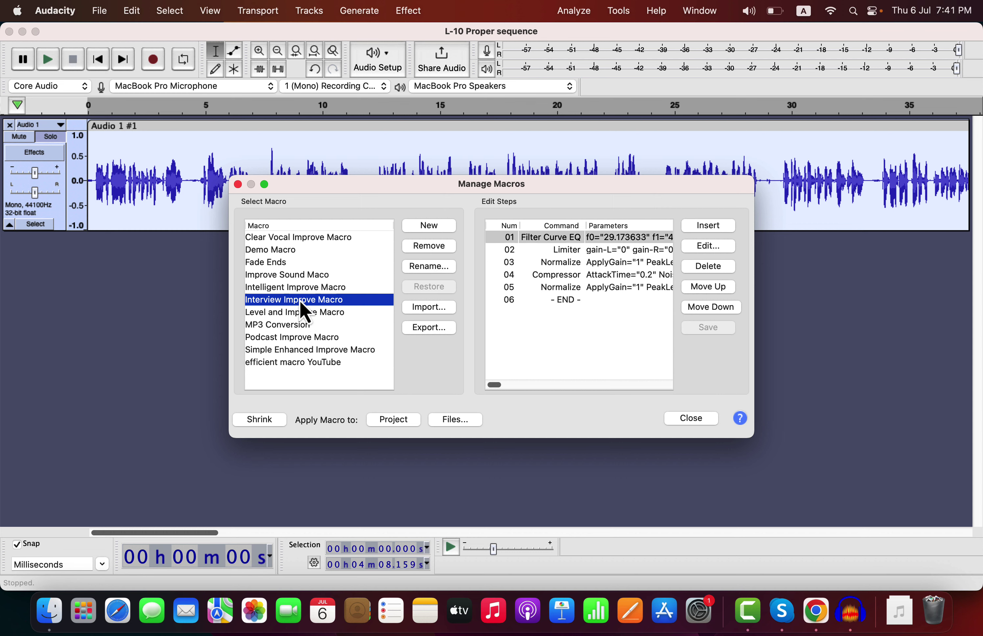
pyautogui.click(238, 184)
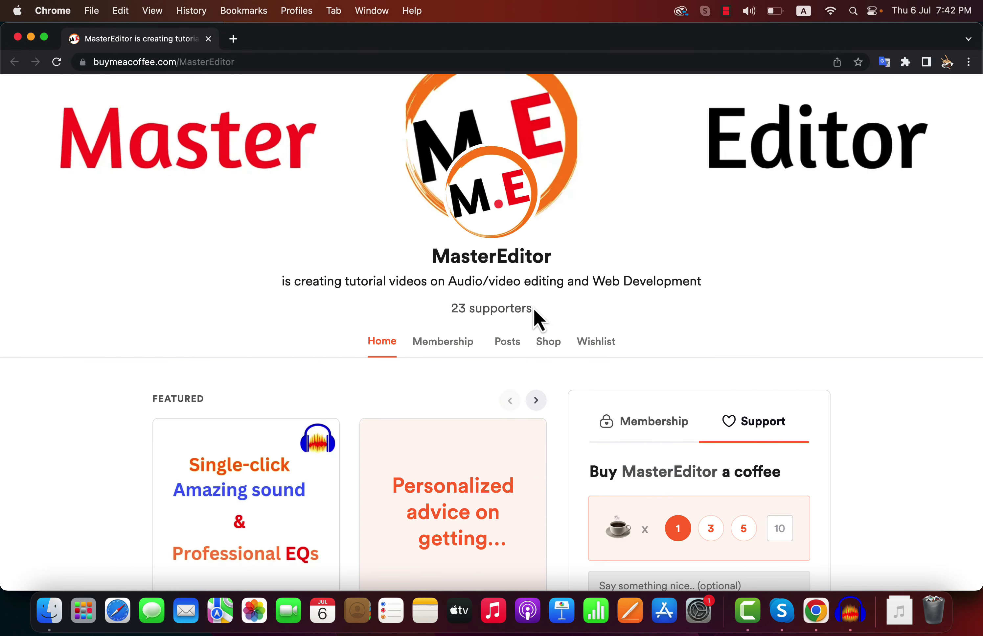
# Scroll the MasterEditor page and open the $17 EQs and Macro Pack product details
pyautogui.moveTo(450, 309); pyautogui.dragTo(537, 313)
pyautogui.click(548, 316)
pyautogui.scroll(-2, 40, 531)
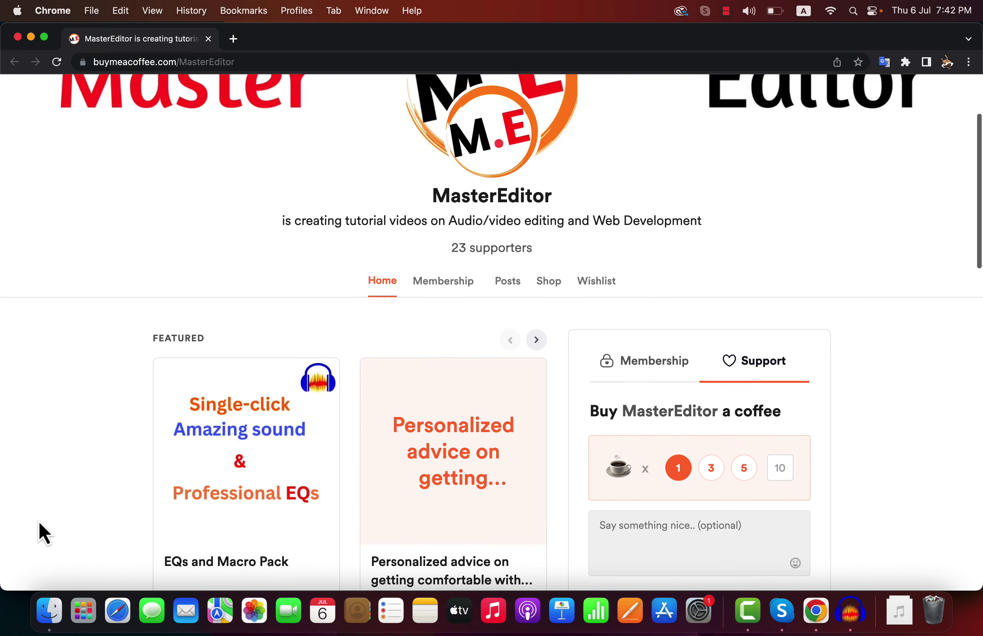
pyautogui.click(235, 442)
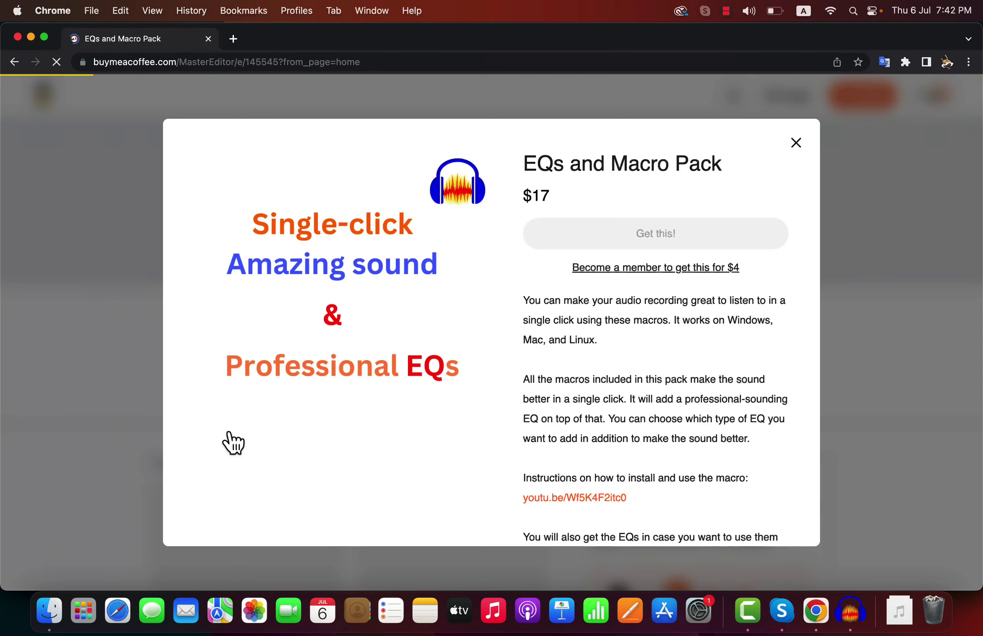